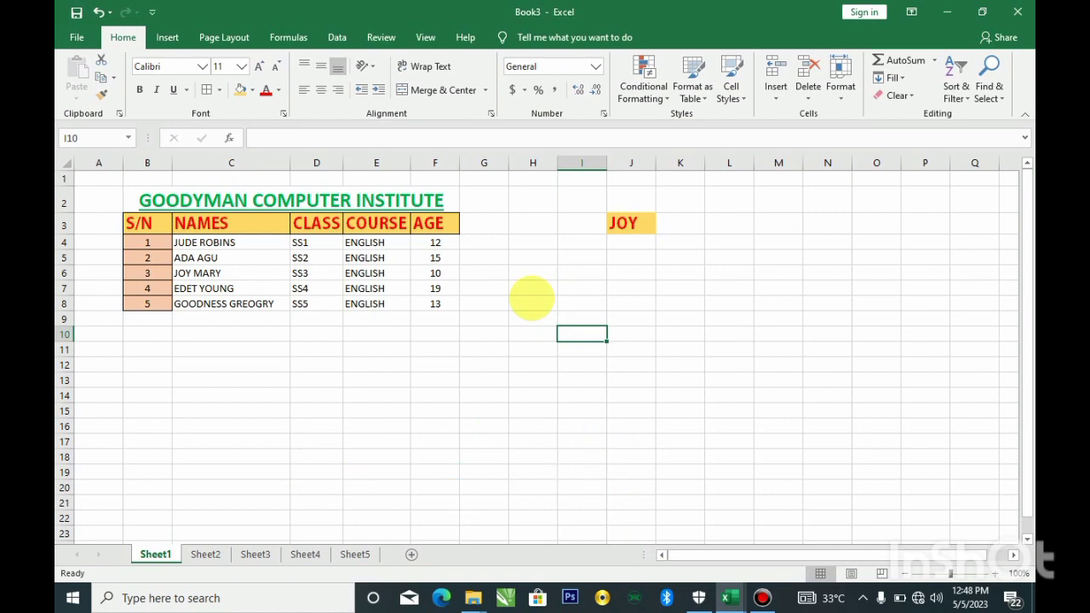
- Delete the content of cell J3 and remove its fill colour
{"action": "left_click", "coordinate": [555, 257]}
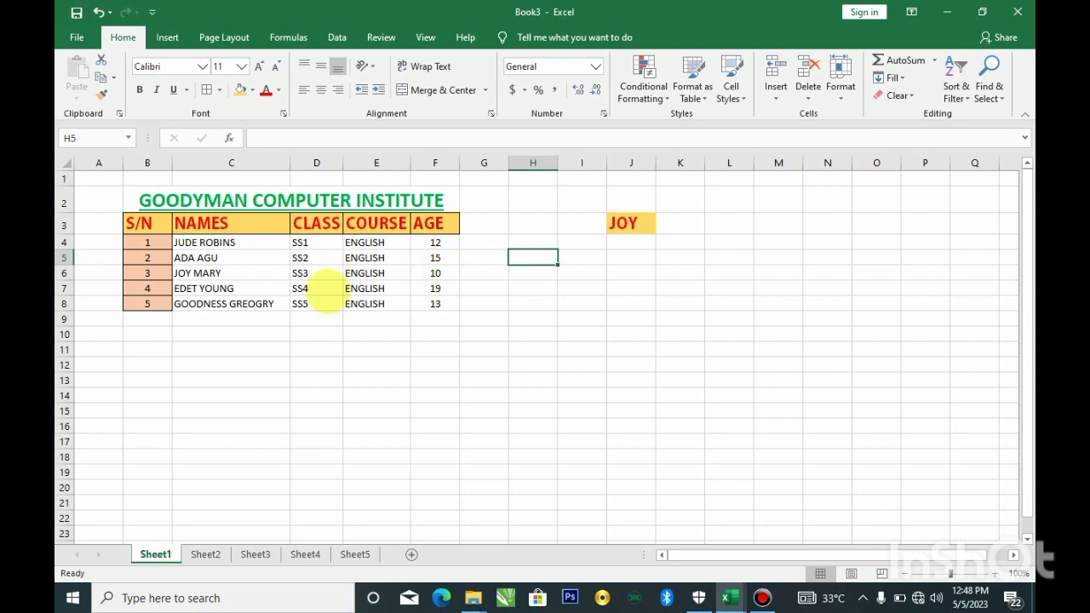
{"action": "left_click", "coordinate": [634, 226]}
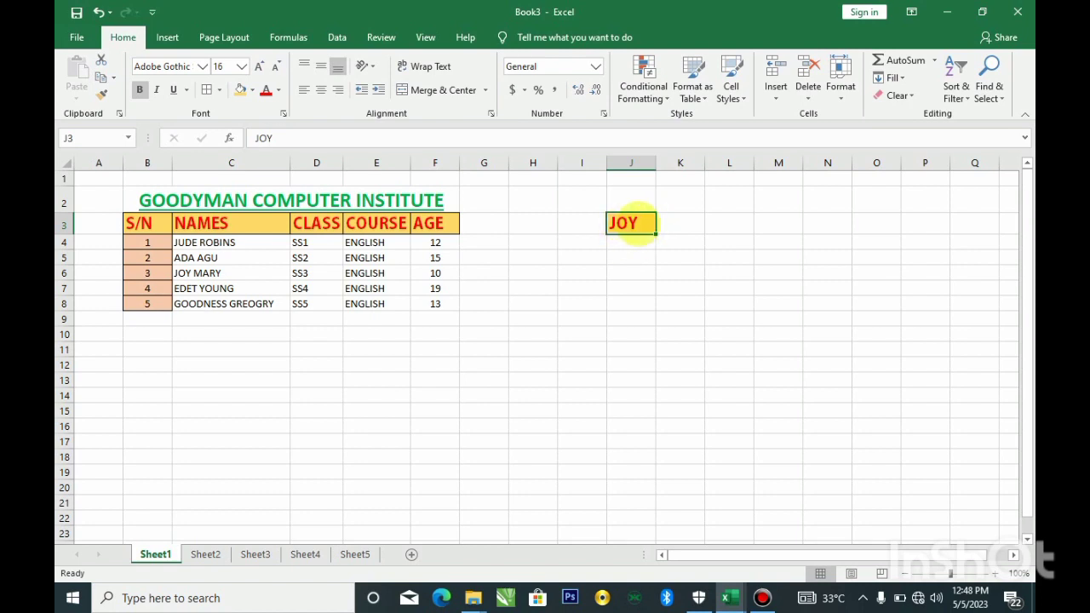
{"action": "key", "text": "Delete"}
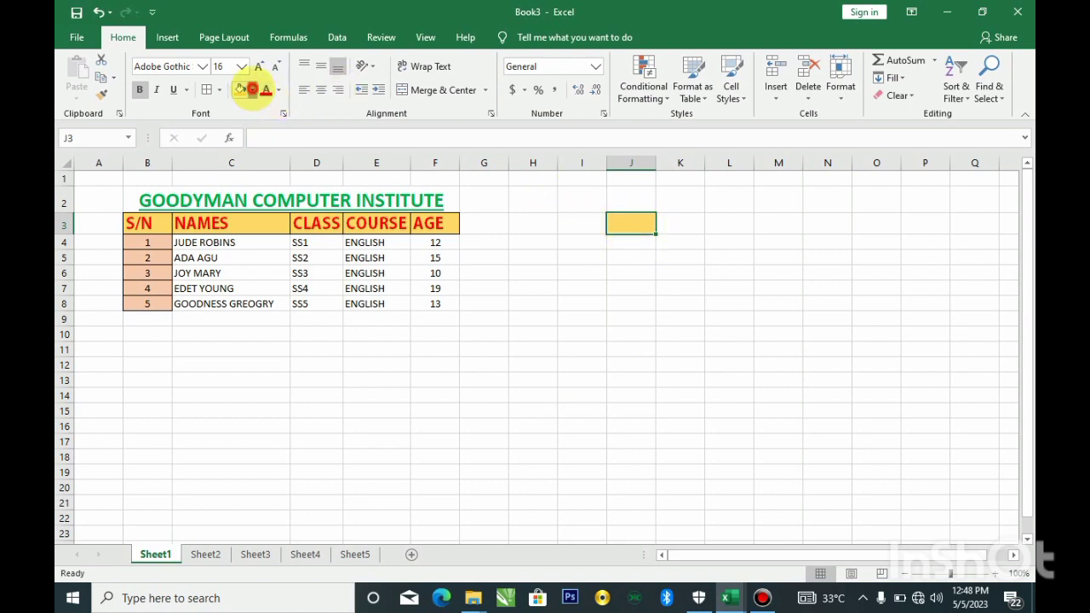
{"action": "left_click", "coordinate": [252, 90]}
{"action": "left_click", "coordinate": [266, 225]}
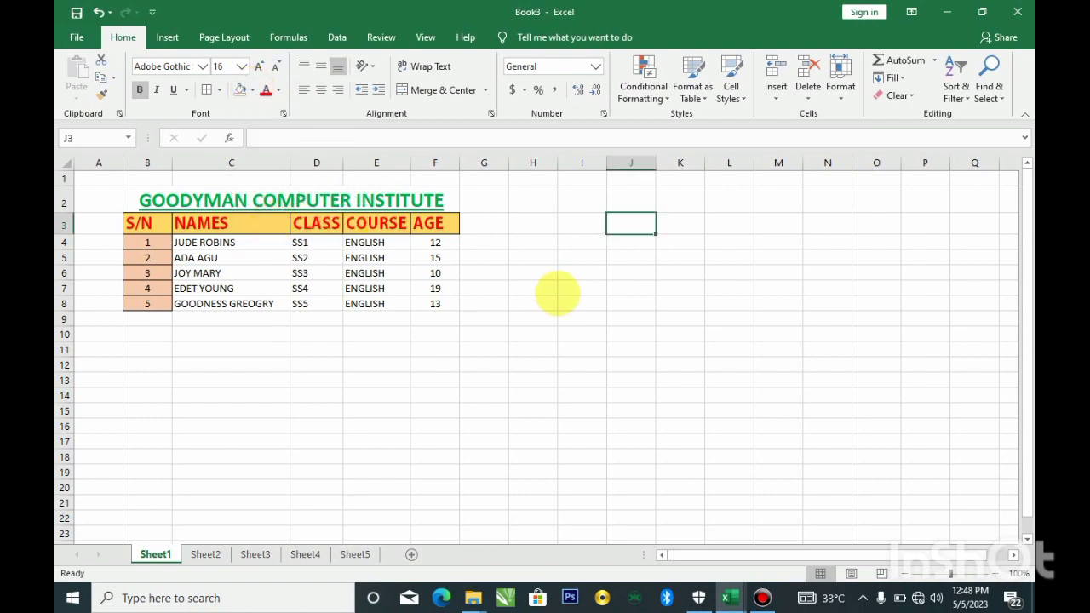
{"action": "left_click", "coordinate": [558, 290]}
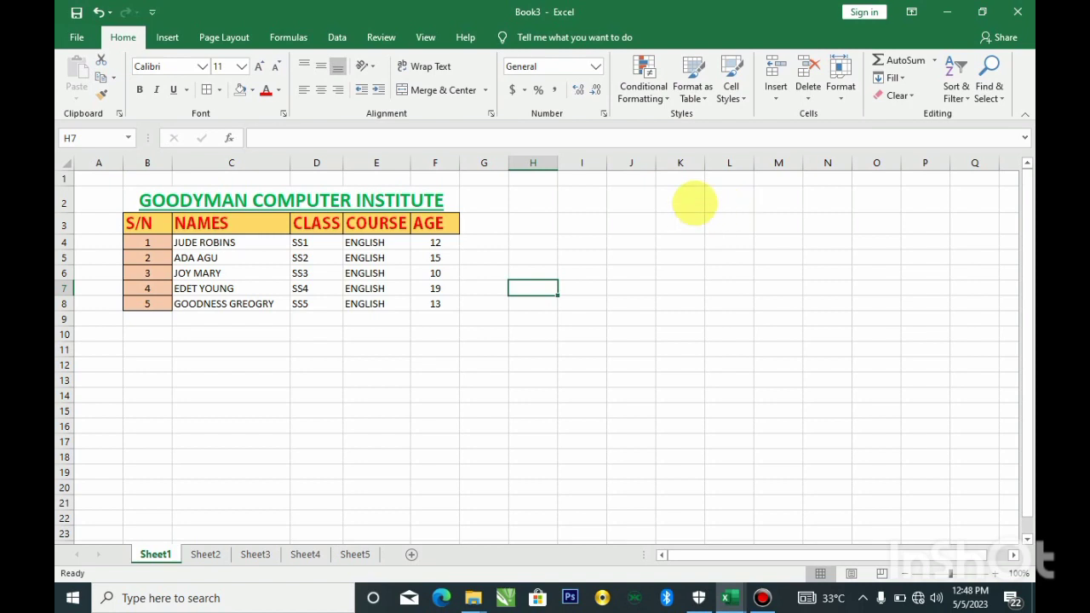
- Enter the title GOODYMAN COMPUTER INSTITUTE in cell K2
{"action": "left_click", "coordinate": [693, 202]}
{"action": "type", "text": "goody"}
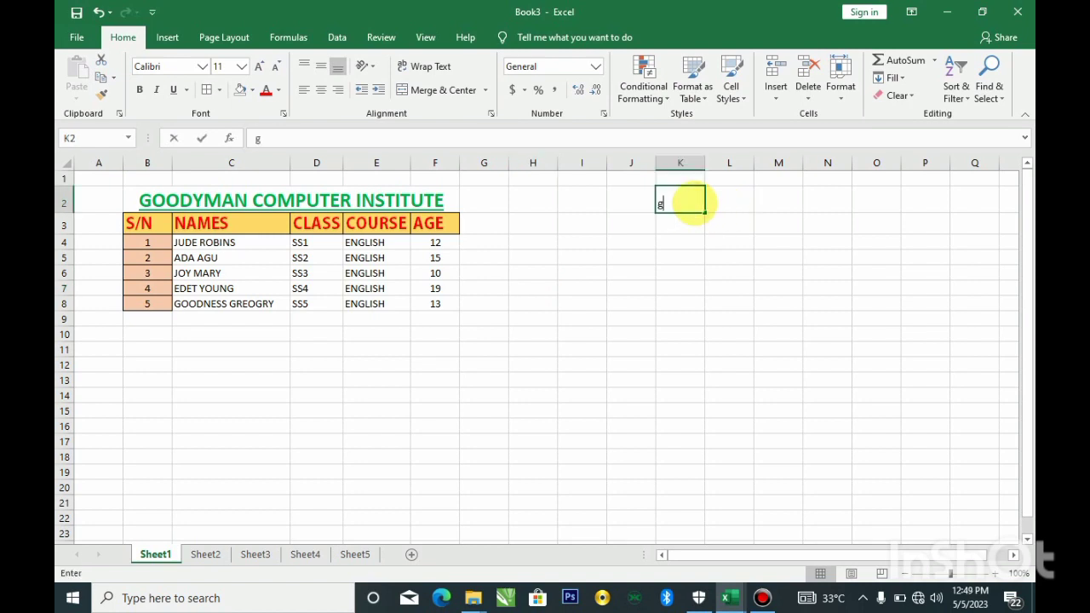
{"action": "key", "text": "BackSpace"}
{"action": "key", "text": "BackSpace"}
{"action": "key", "text": "BackSpace"}
{"action": "key", "text": "BackSpace"}
{"action": "key", "text": "BackSpace"}
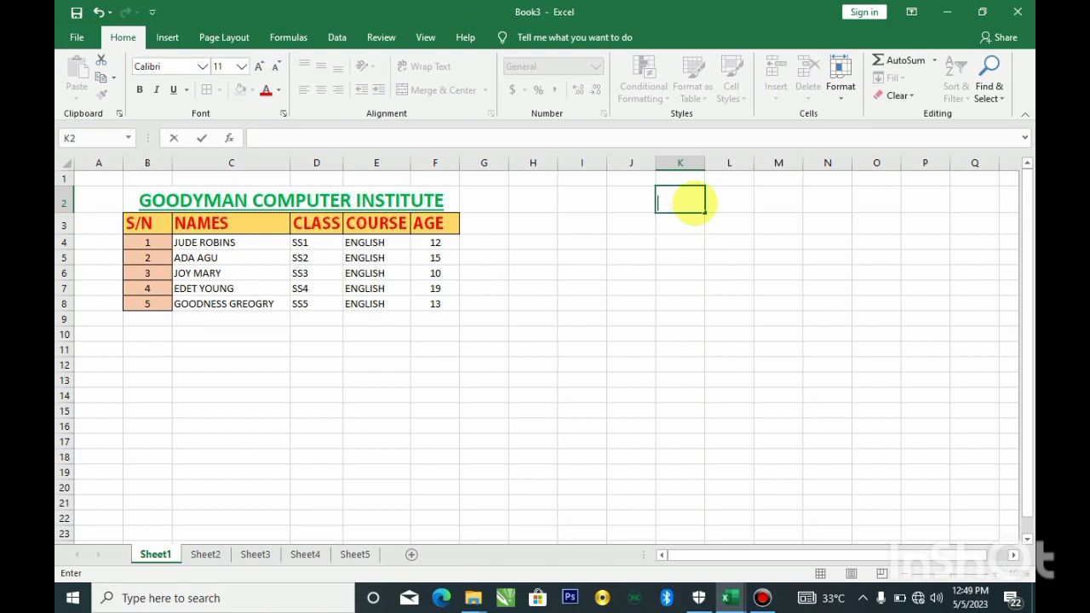
{"action": "type", "text": "GOODYM"}
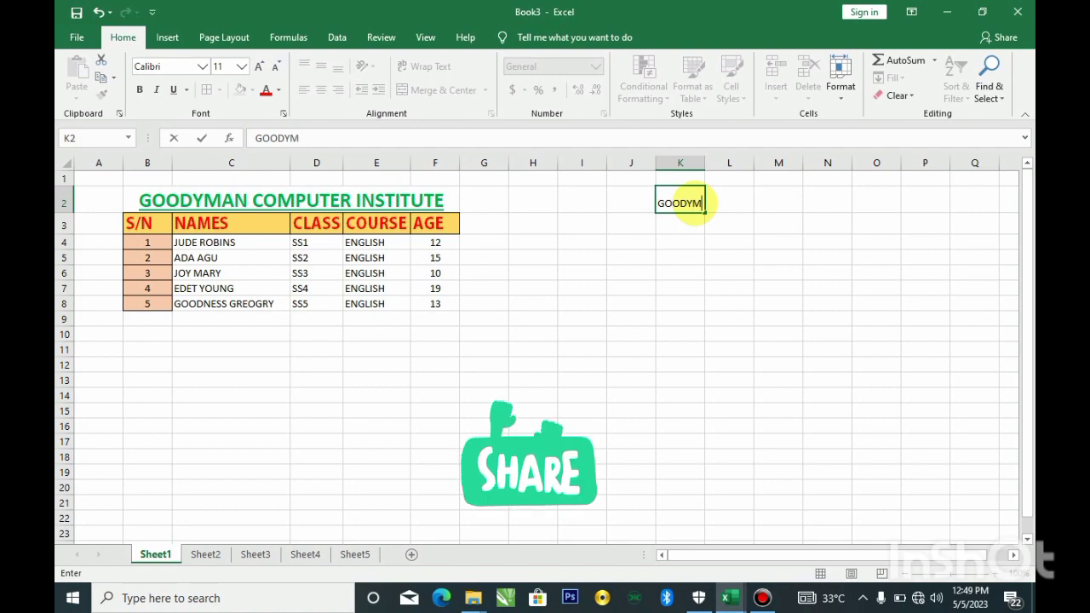
{"action": "type", "text": "AN COMP"}
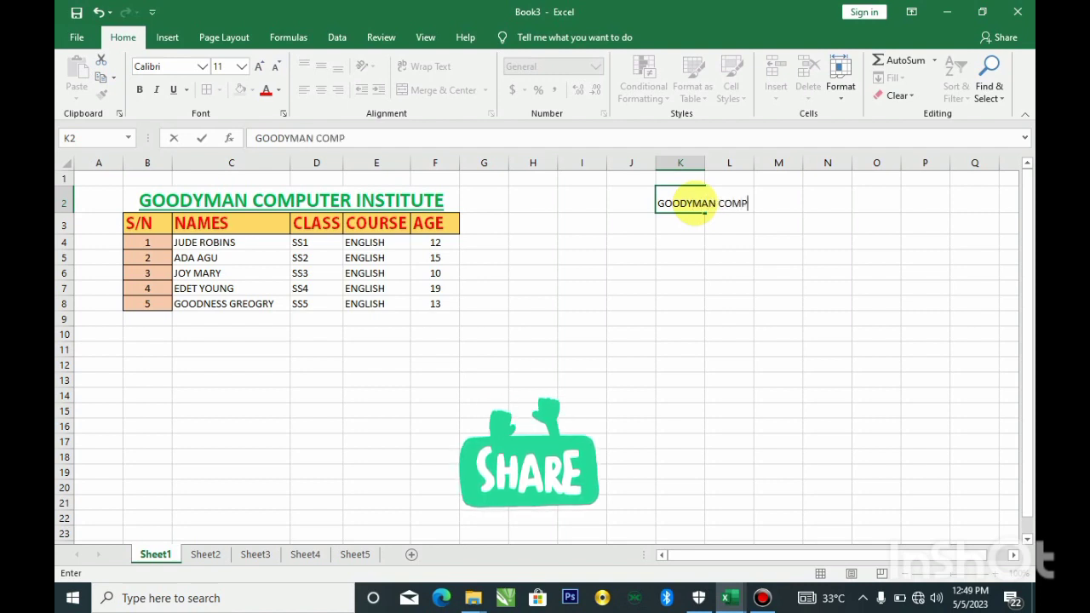
{"action": "type", "text": "UTER INST"}
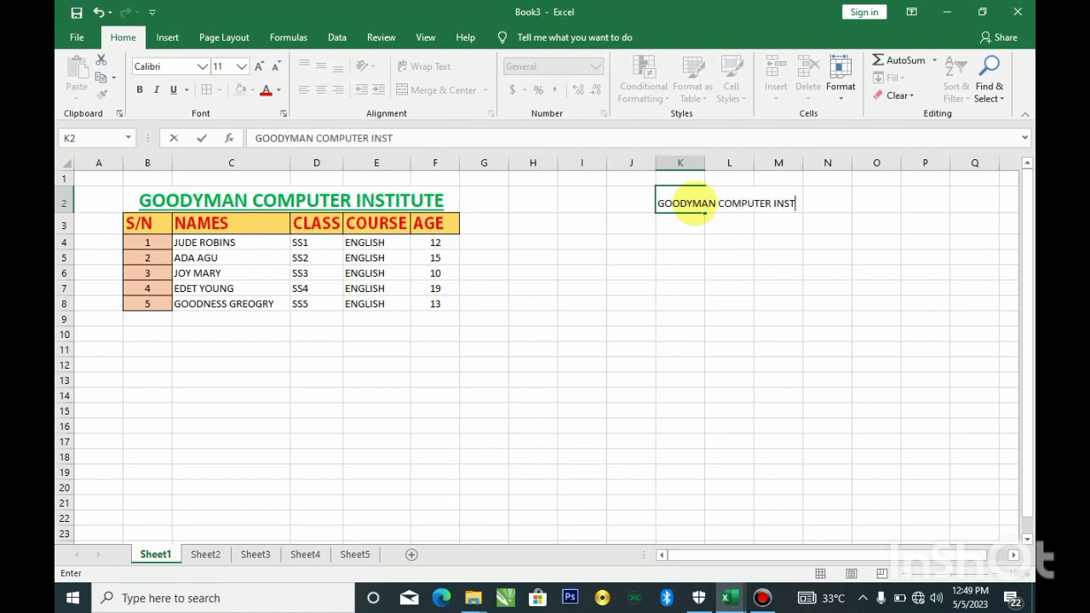
{"action": "type", "text": "ITUTE"}
- Enter the column headings S/N, NAMES, CLASS, COURSE and AGE in cells K3 to O3
{"action": "left_click", "coordinate": [671, 223]}
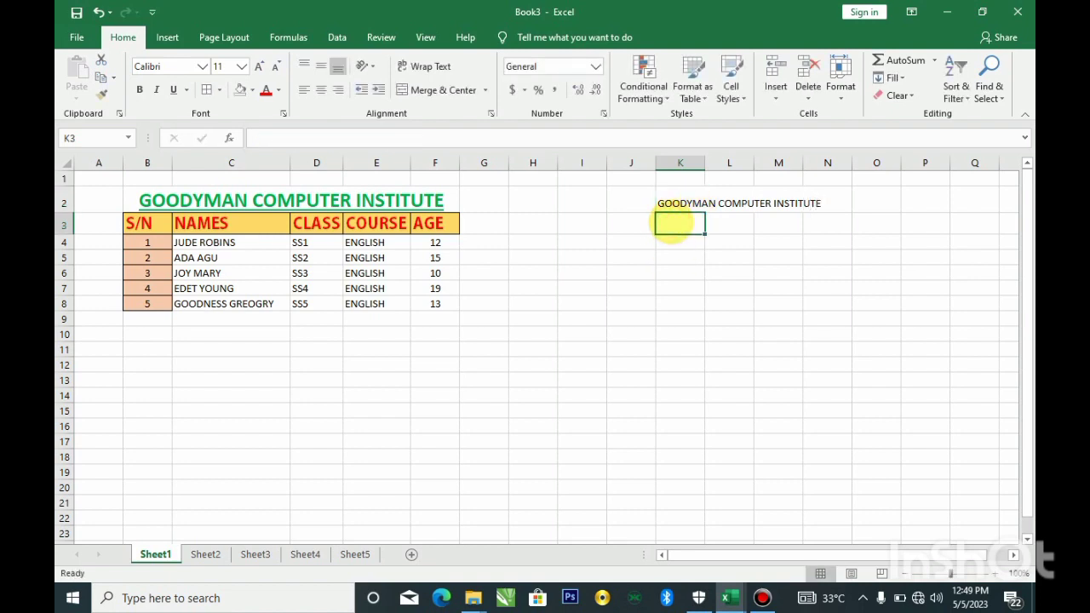
{"action": "type", "text": "S"}
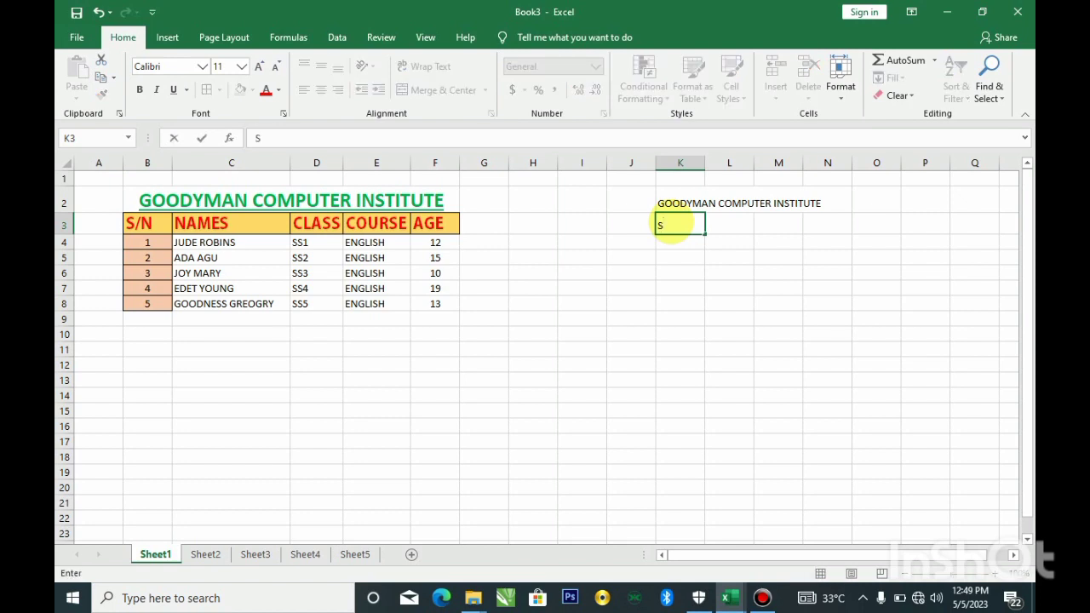
{"action": "type", "text": "/N"}
{"action": "key", "text": "Tab"}
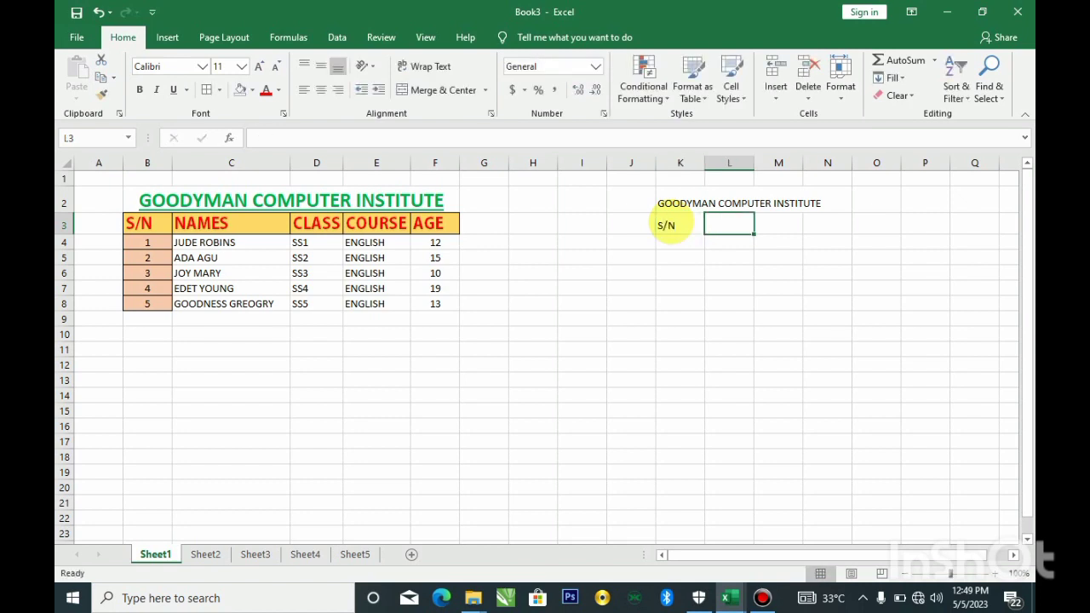
{"action": "type", "text": "NAMES"}
{"action": "key", "text": "Tab"}
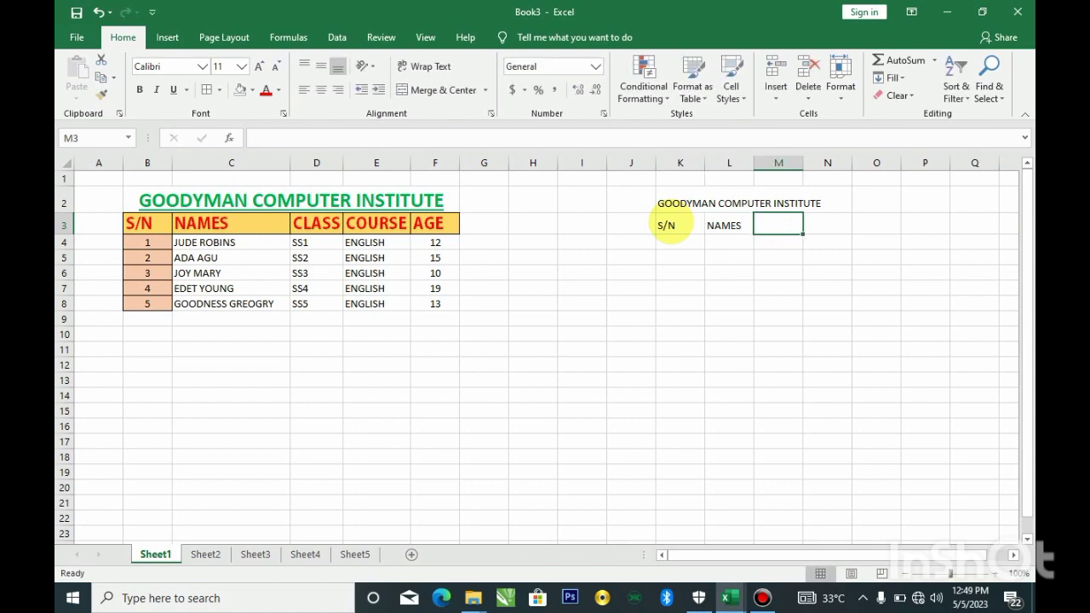
{"action": "type", "text": "CLASS"}
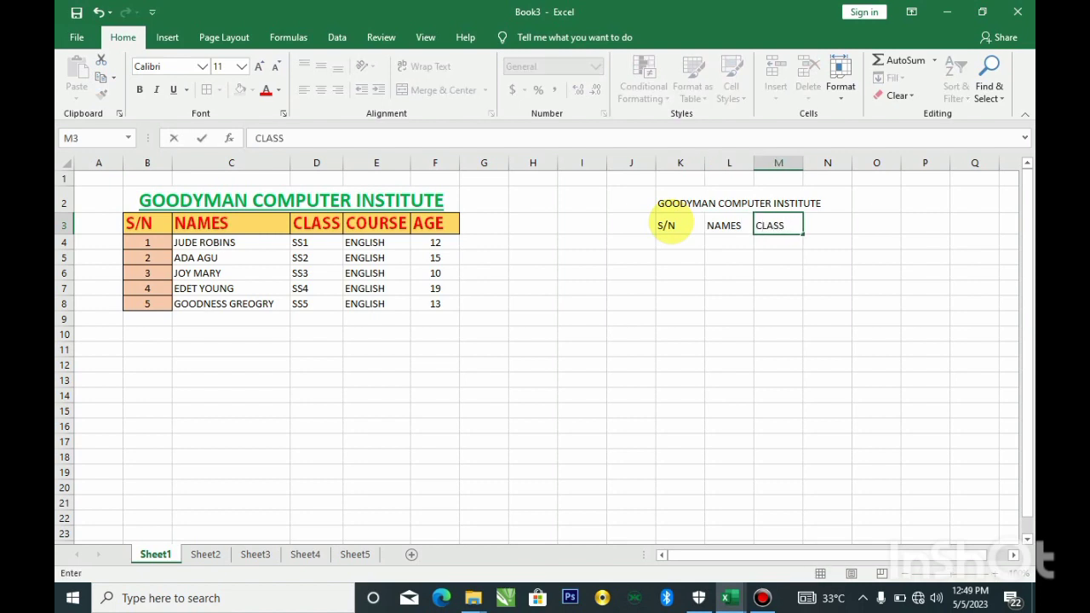
{"action": "key", "text": "Tab"}
{"action": "type", "text": "COUR"}
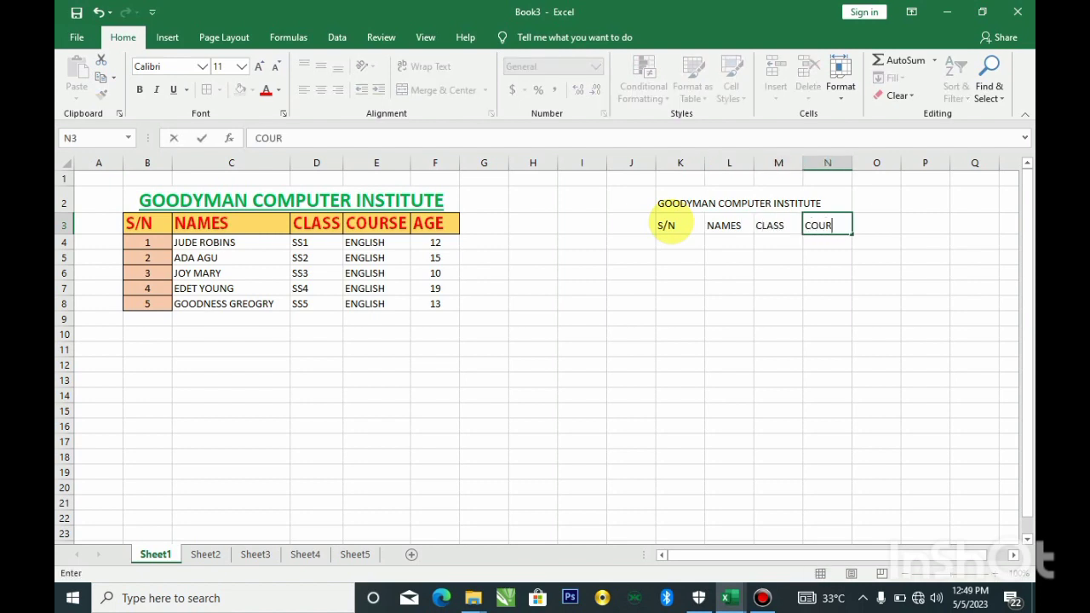
{"action": "type", "text": "SE"}
{"action": "key", "text": "Tab"}
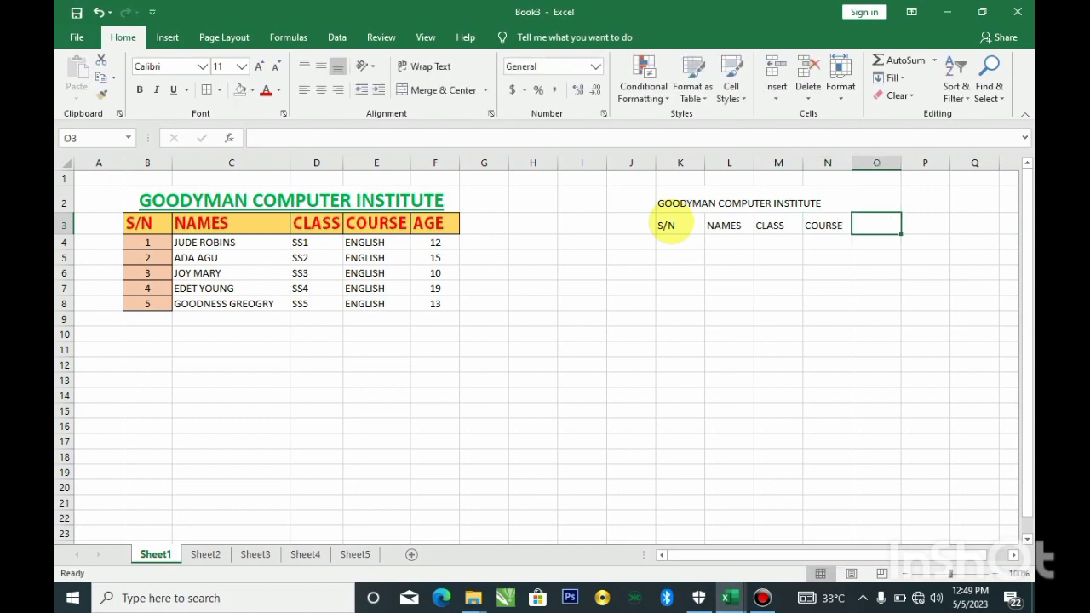
{"action": "type", "text": "AGE"}
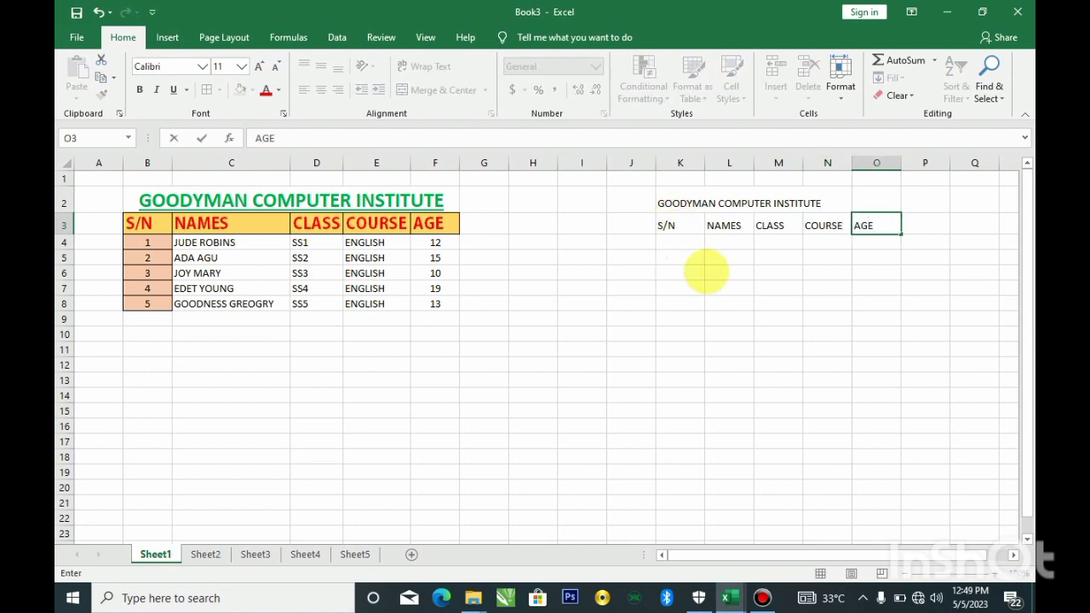
{"action": "left_click", "coordinate": [703, 240]}
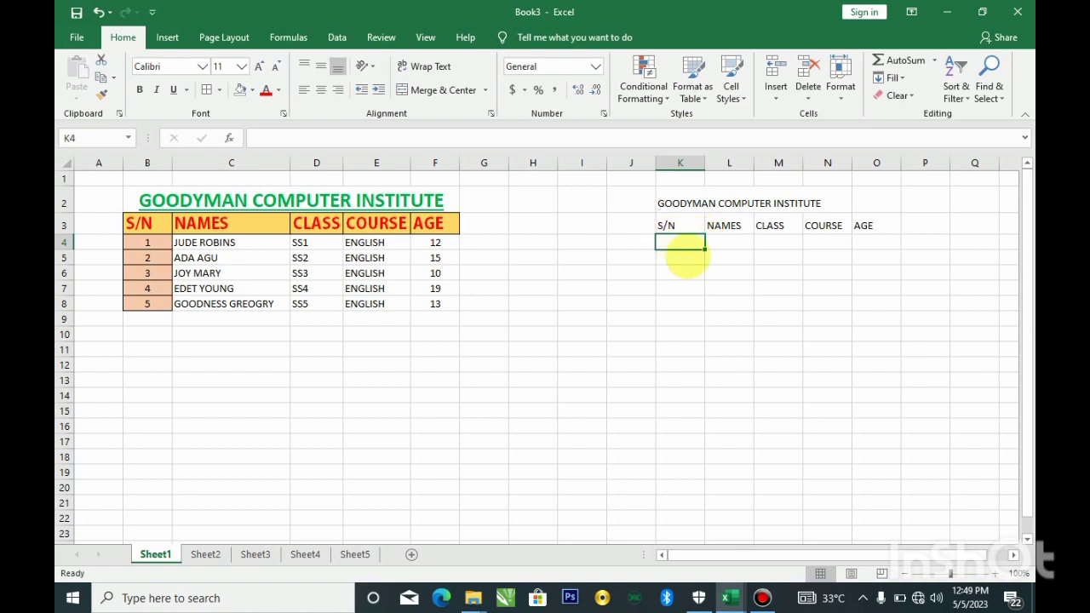
- Enter 1 and 2 in cells H3 and H4 and extend the number series down to 16 in H18
{"action": "left_click", "coordinate": [541, 227]}
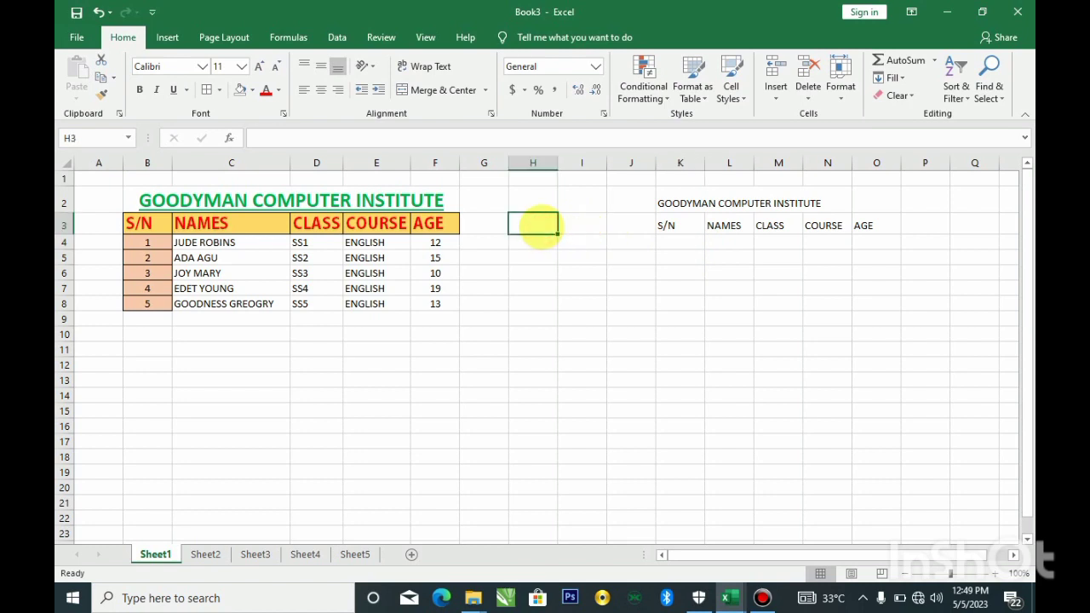
{"action": "type", "text": "1"}
{"action": "key", "text": "Return"}
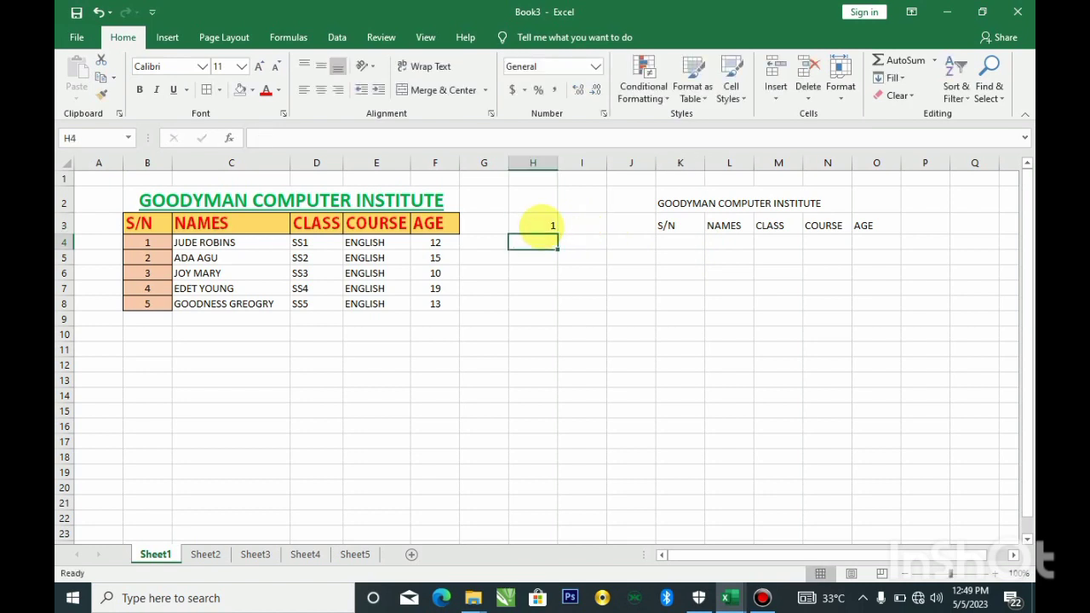
{"action": "type", "text": "2"}
{"action": "left_click", "coordinate": [539, 225]}
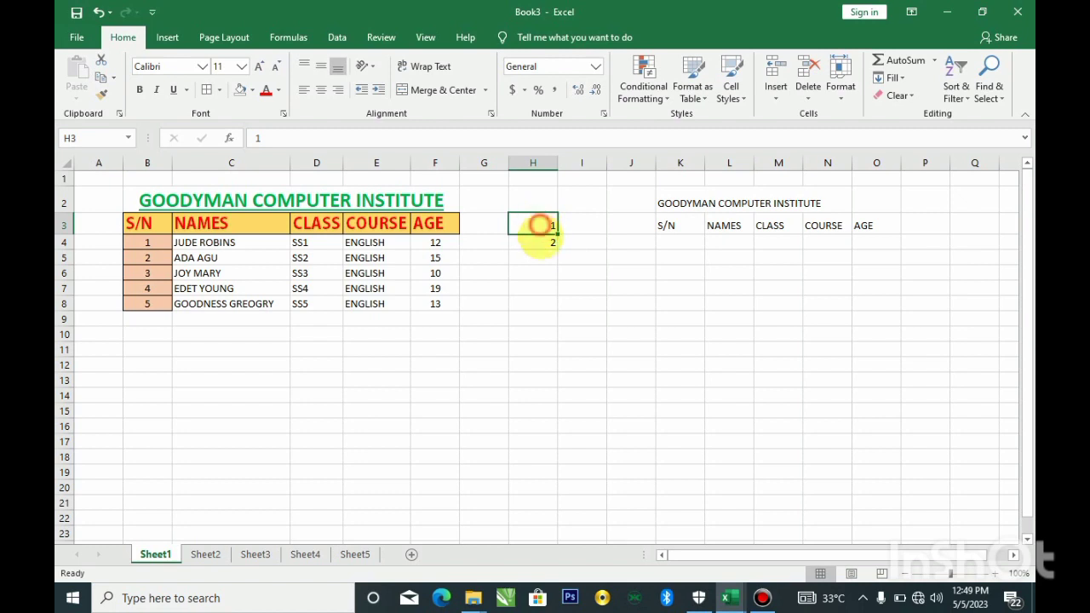
{"action": "left_click_drag", "start_coordinate": [539, 224], "coordinate": [540, 241]}
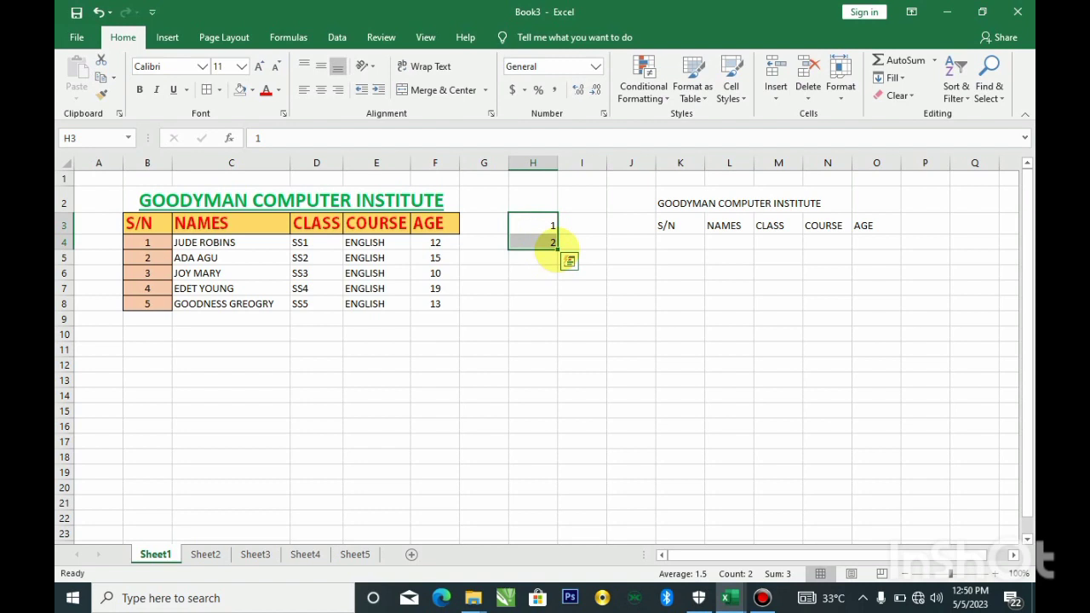
{"action": "left_click_drag", "start_coordinate": [553, 245], "coordinate": [554, 458]}
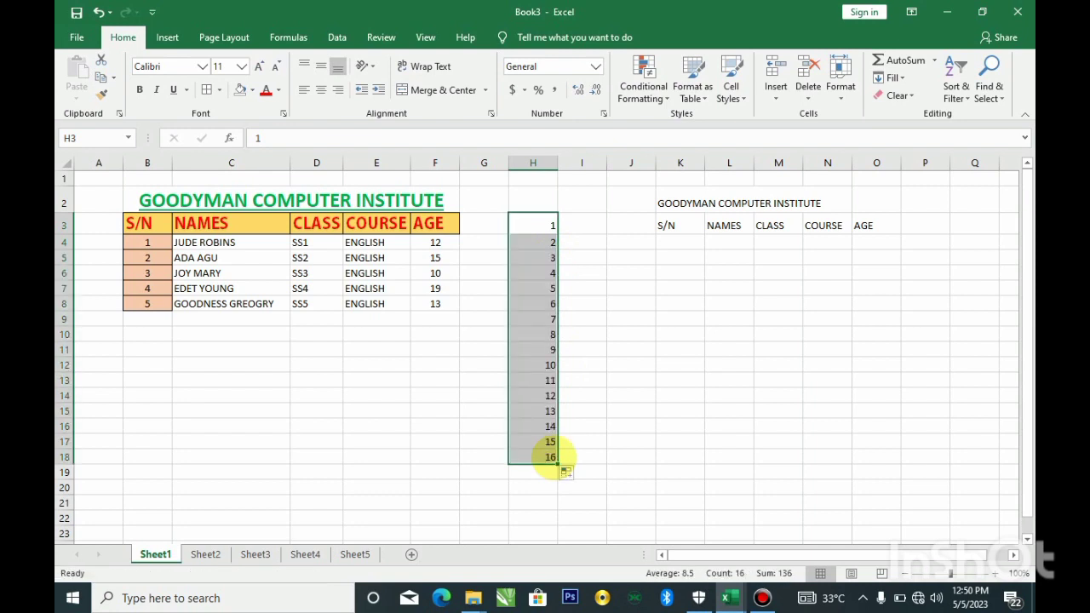
- Number the S/N column of the new table from 1 to 5 in cells K4 to K8 by extending the series 1, 2
{"action": "left_click", "coordinate": [691, 244]}
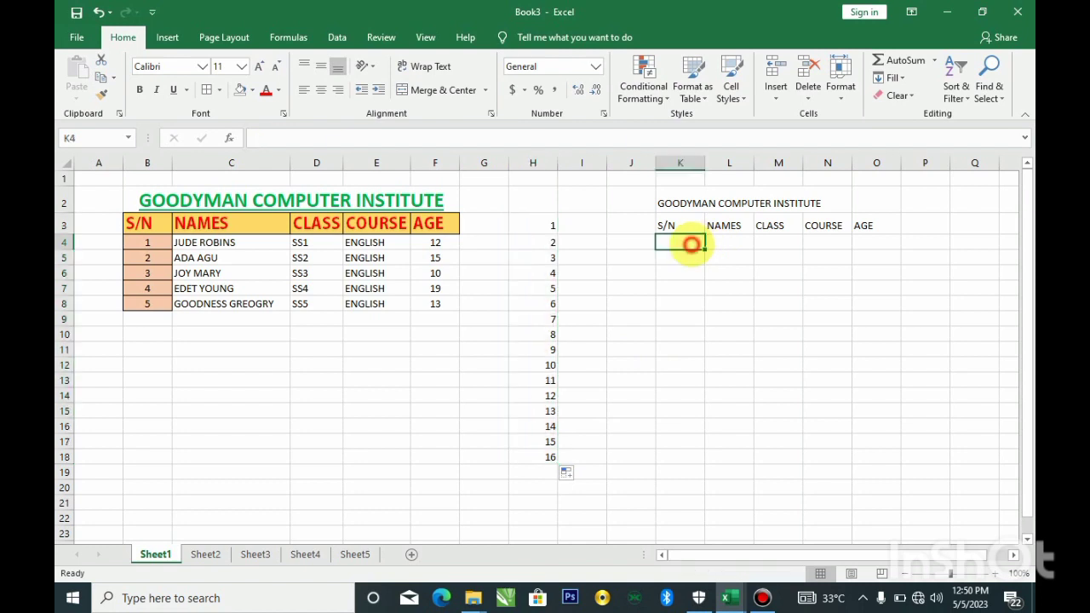
{"action": "type", "text": "12"}
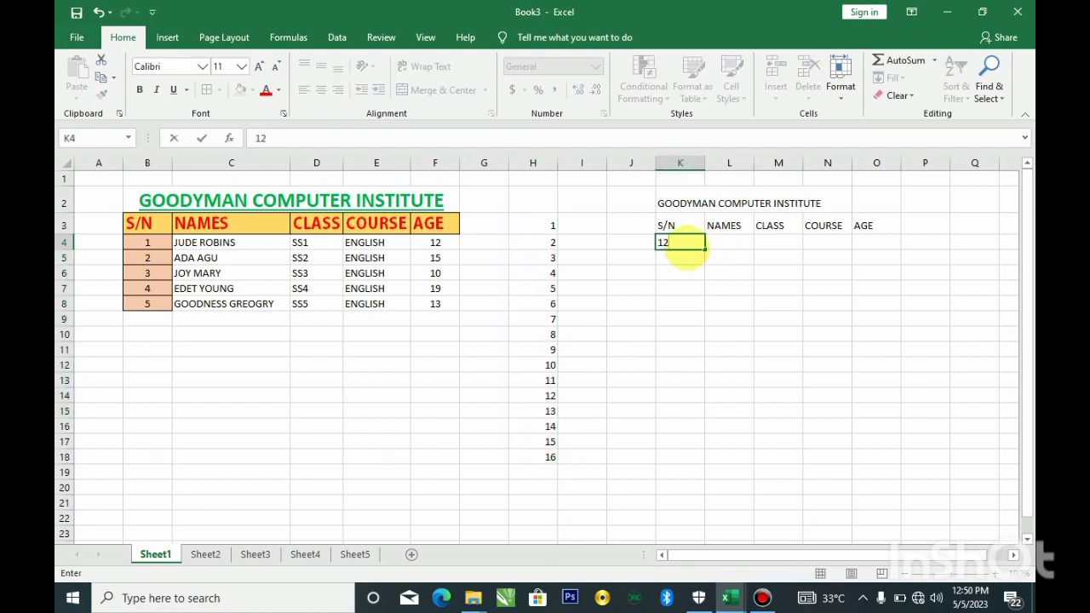
{"action": "key", "text": "BackSpace"}
{"action": "key", "text": "Return"}
{"action": "type", "text": "2"}
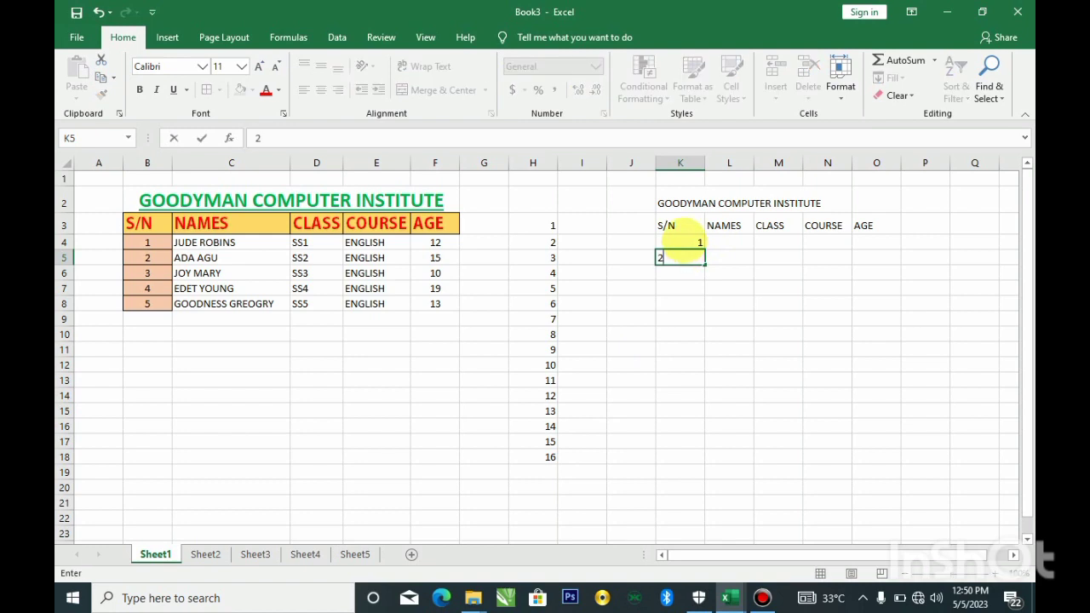
{"action": "left_click", "coordinate": [690, 242]}
{"action": "left_click", "coordinate": [681, 259]}
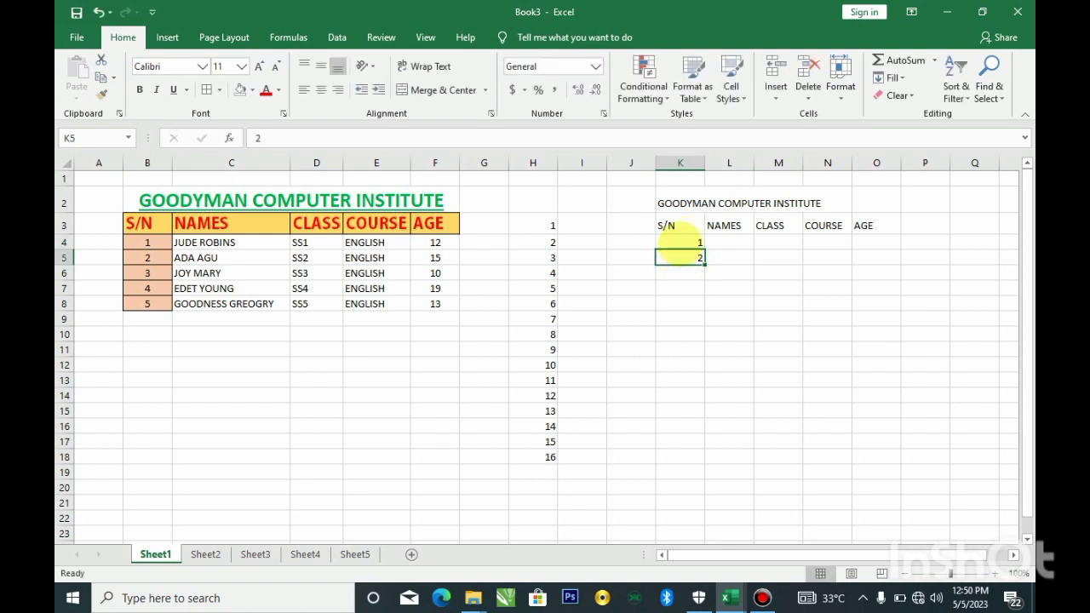
{"action": "left_click_drag", "start_coordinate": [679, 242], "coordinate": [702, 308]}
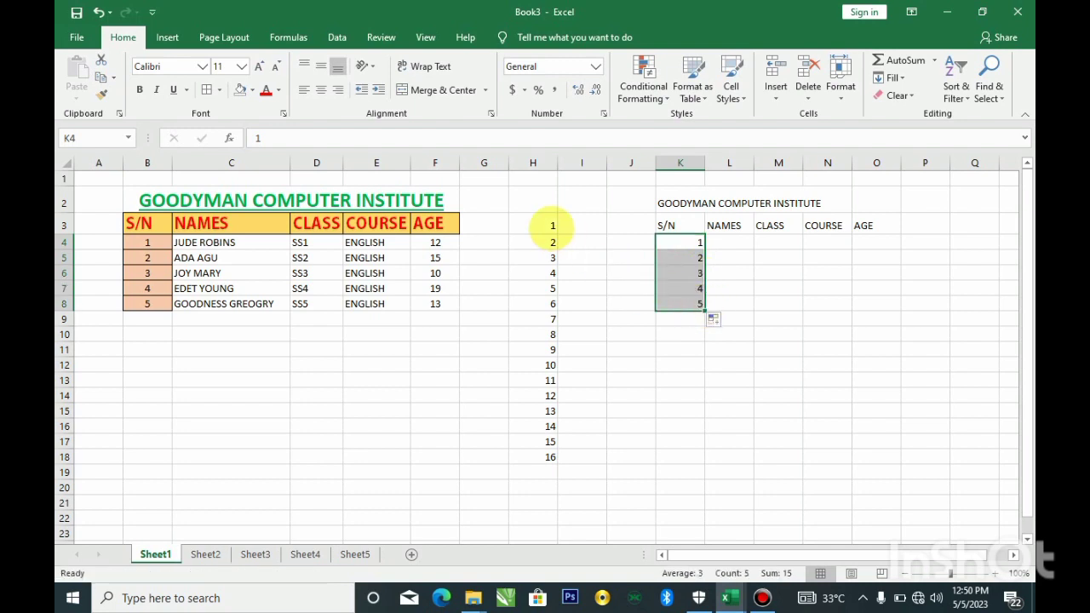
- Delete the number series in cells H3 to H18
{"action": "left_click_drag", "start_coordinate": [552, 226], "coordinate": [547, 458]}
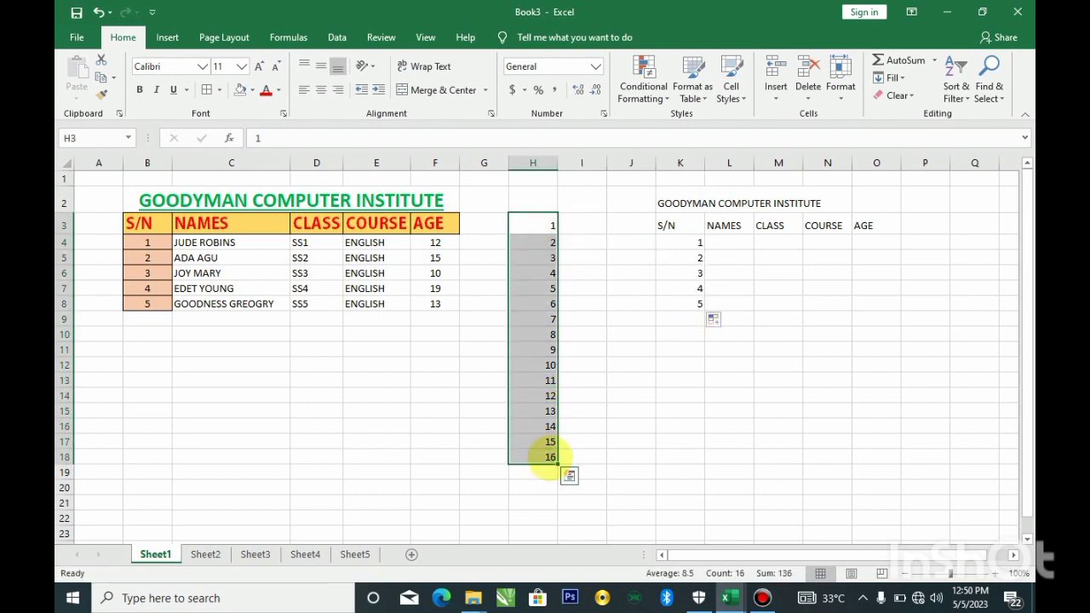
{"action": "key", "text": "Delete"}
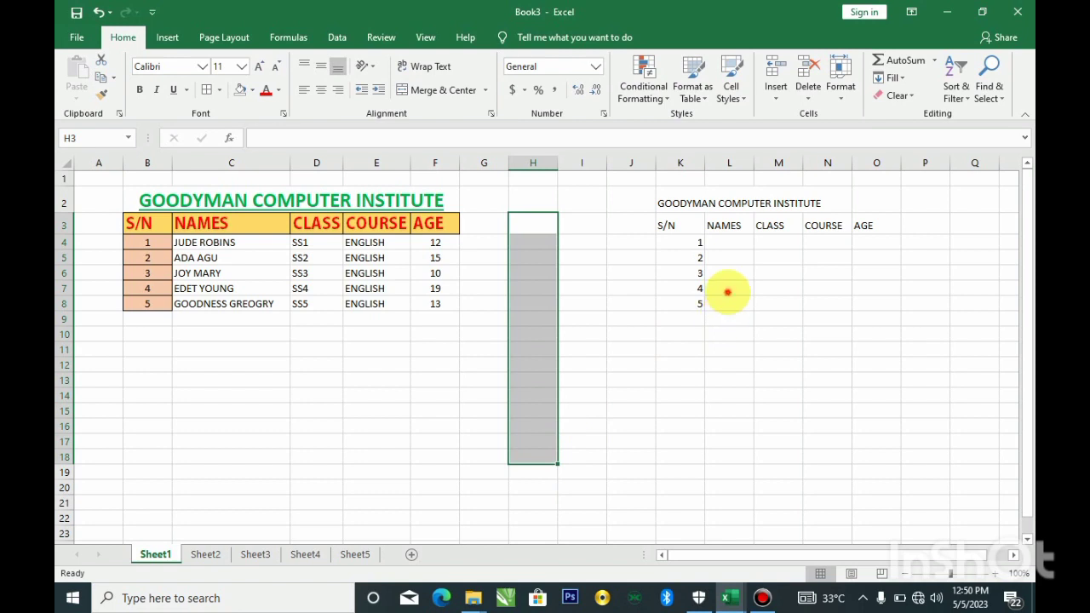
{"action": "left_click", "coordinate": [727, 292]}
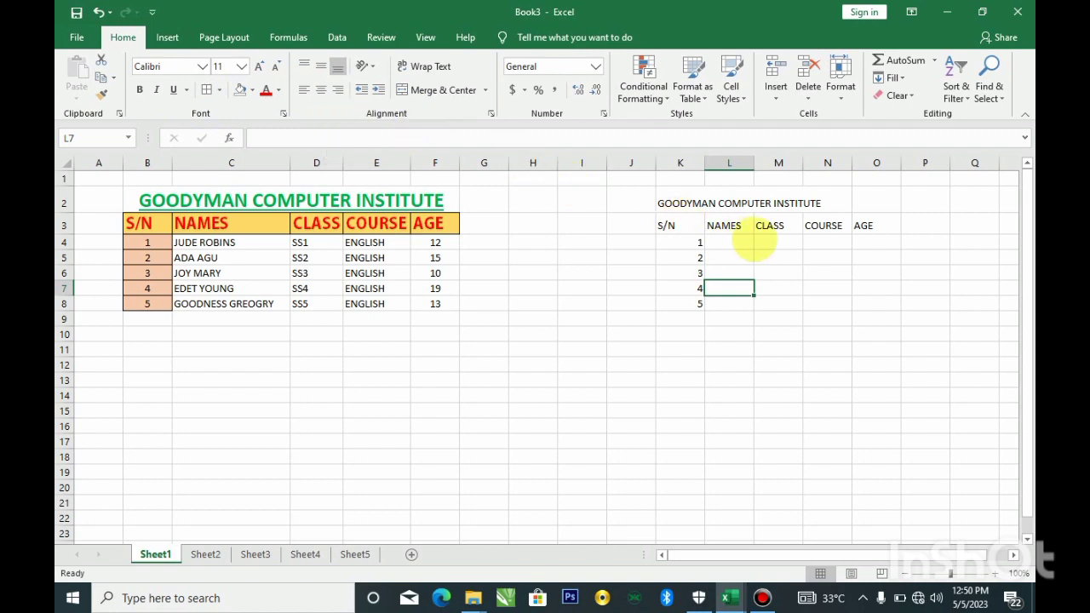
{"action": "left_click", "coordinate": [767, 243]}
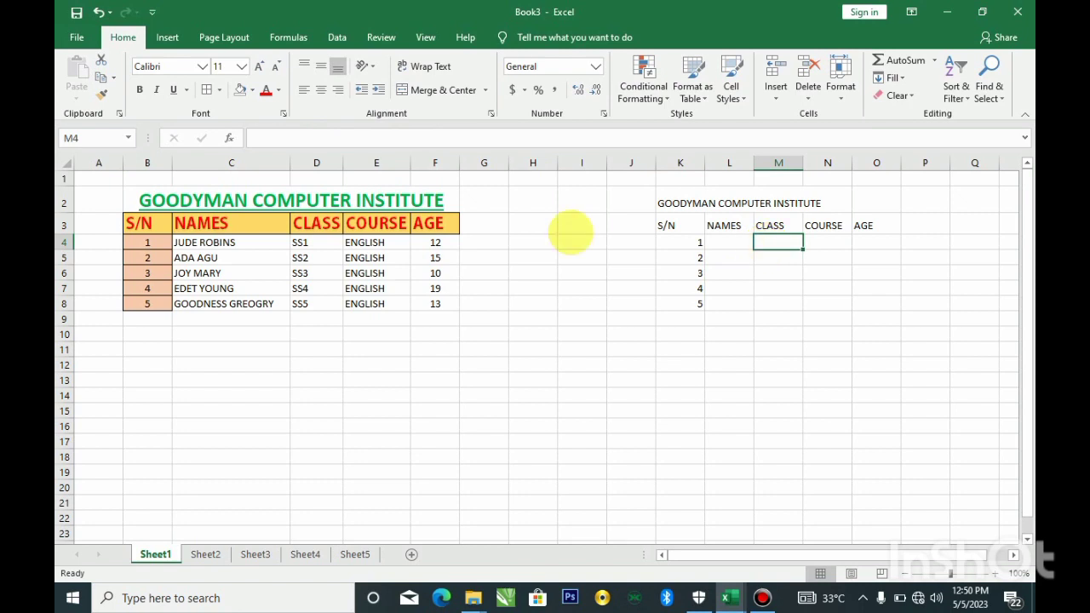
- Copy the student names from C4:C8 to the new table starting at L4 and fit column L's width to them
{"action": "left_click", "coordinate": [251, 244]}
{"action": "left_click_drag", "start_coordinate": [251, 244], "coordinate": [255, 306]}
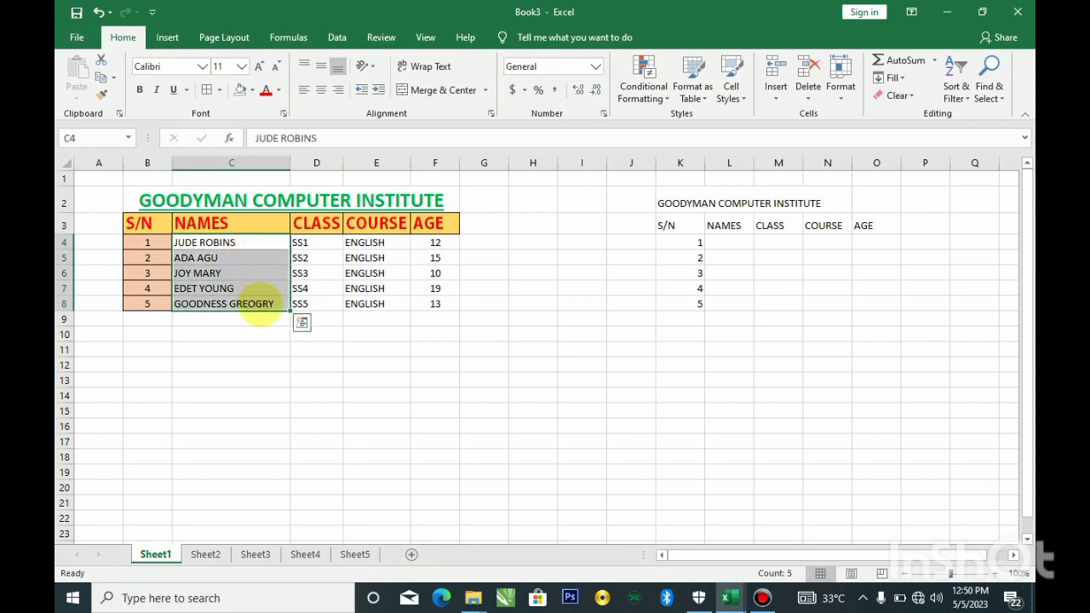
{"action": "key", "text": "ctrl+c"}
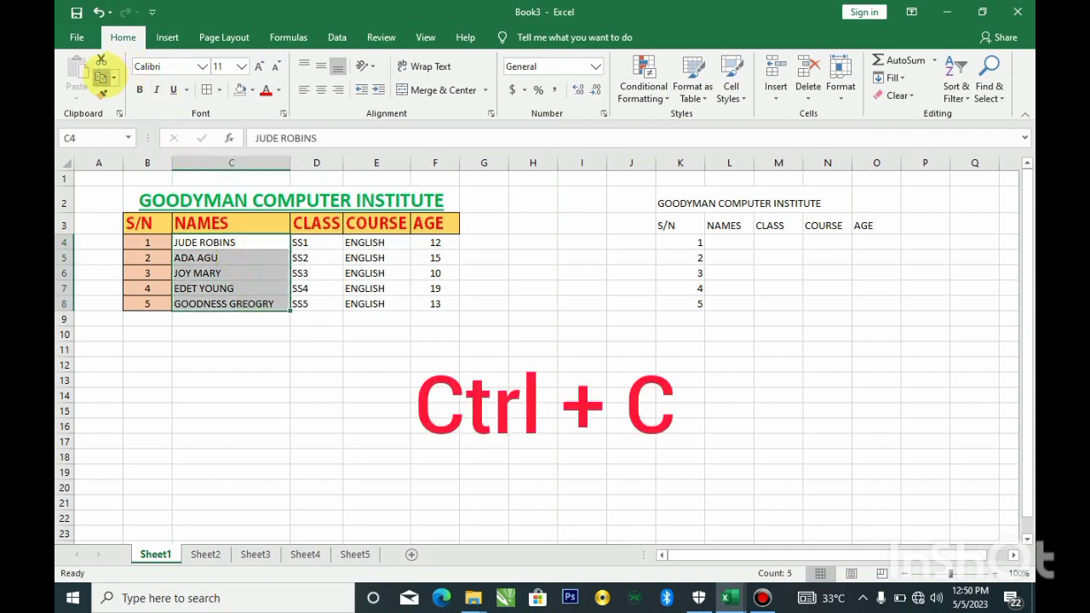
{"action": "left_click", "coordinate": [100, 76]}
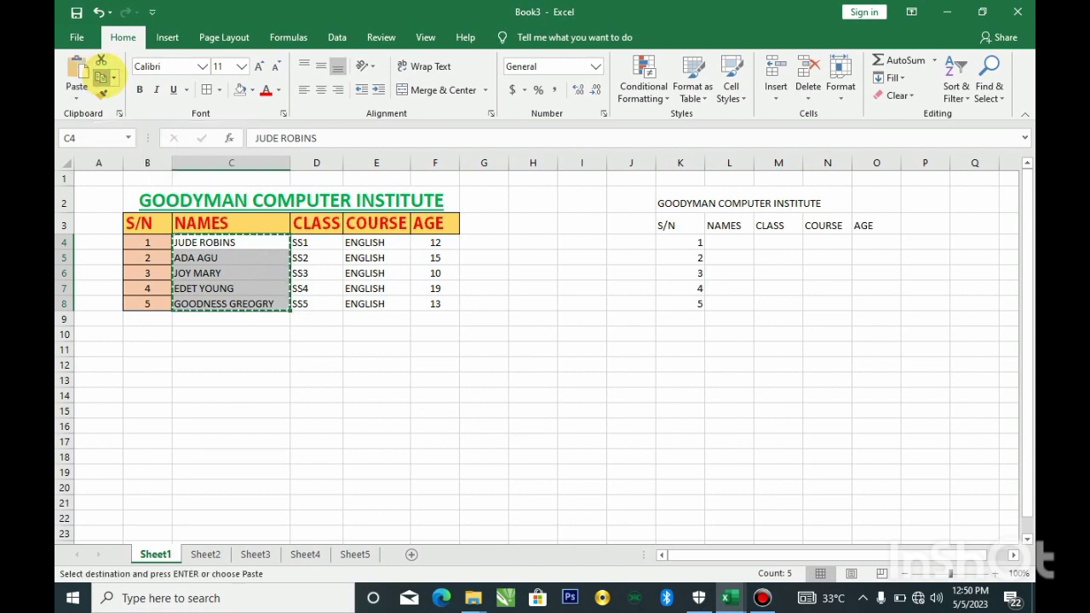
{"action": "left_click", "coordinate": [726, 242]}
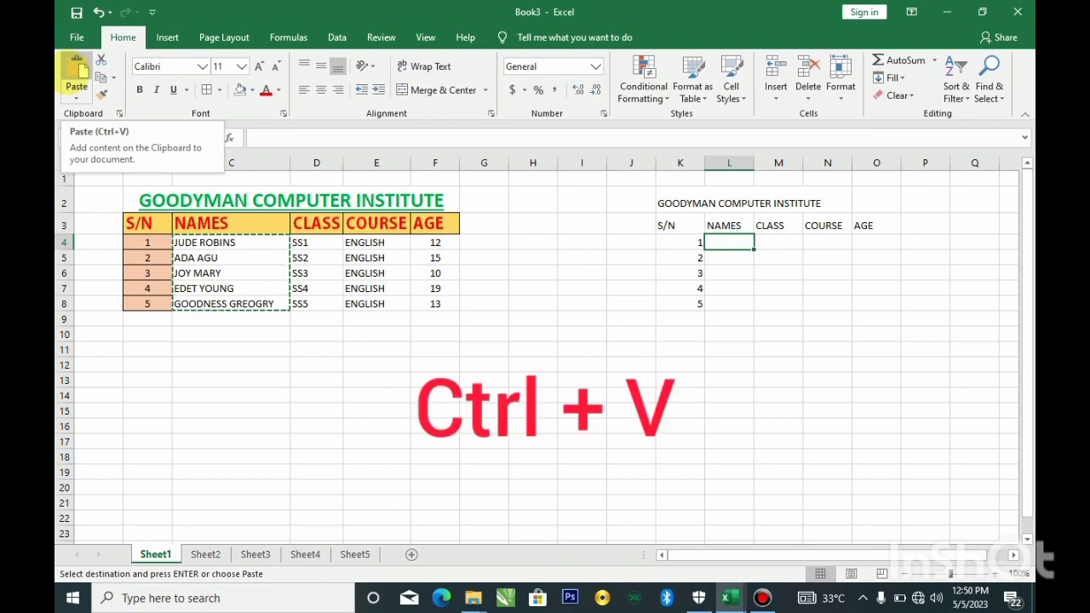
{"action": "left_click", "coordinate": [75, 73]}
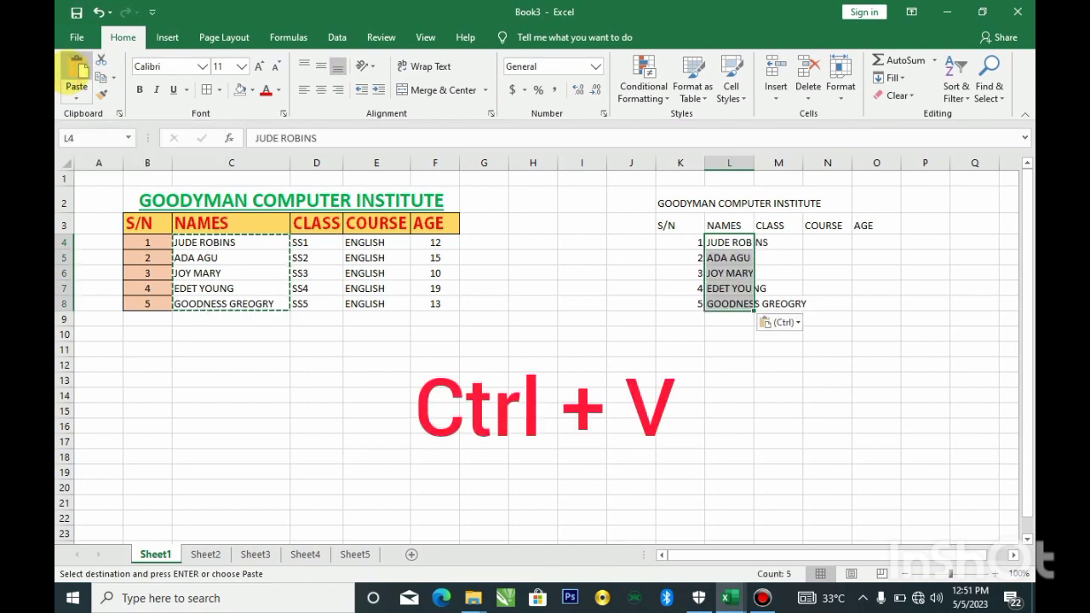
{"action": "left_click", "coordinate": [729, 380]}
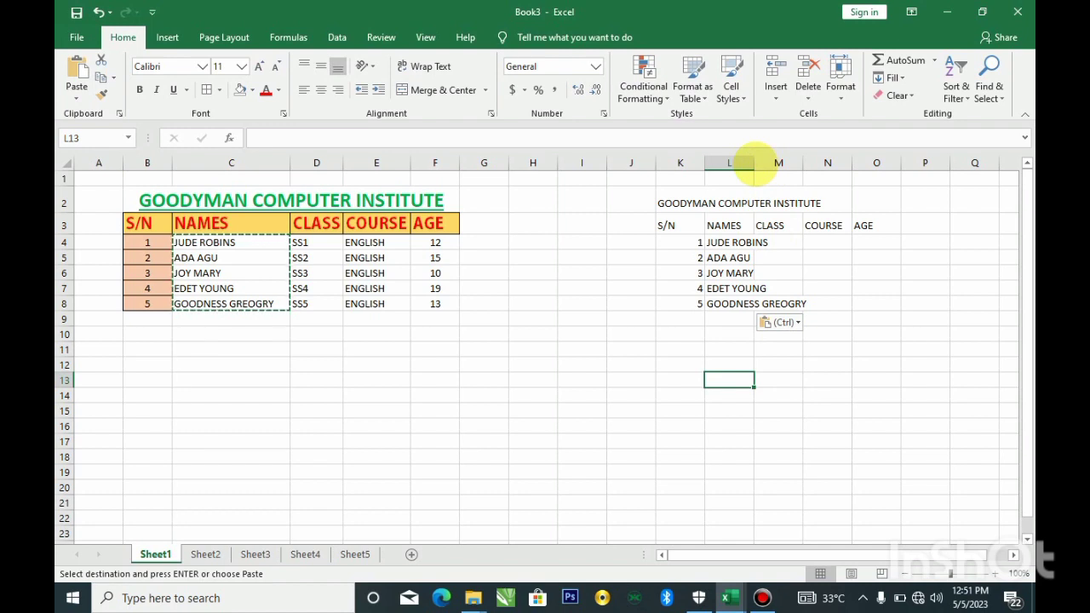
{"action": "double_click", "coordinate": [754, 162]}
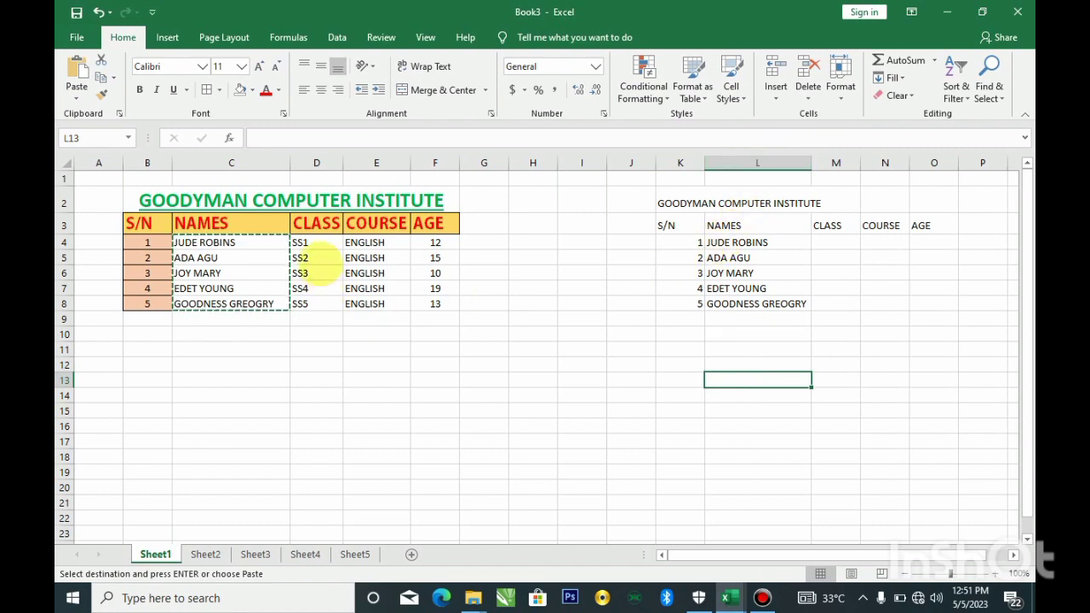
- Copy the CLASS entries from D4:D8 into the new table's CLASS column starting at M4
{"action": "left_click_drag", "start_coordinate": [317, 242], "coordinate": [318, 308]}
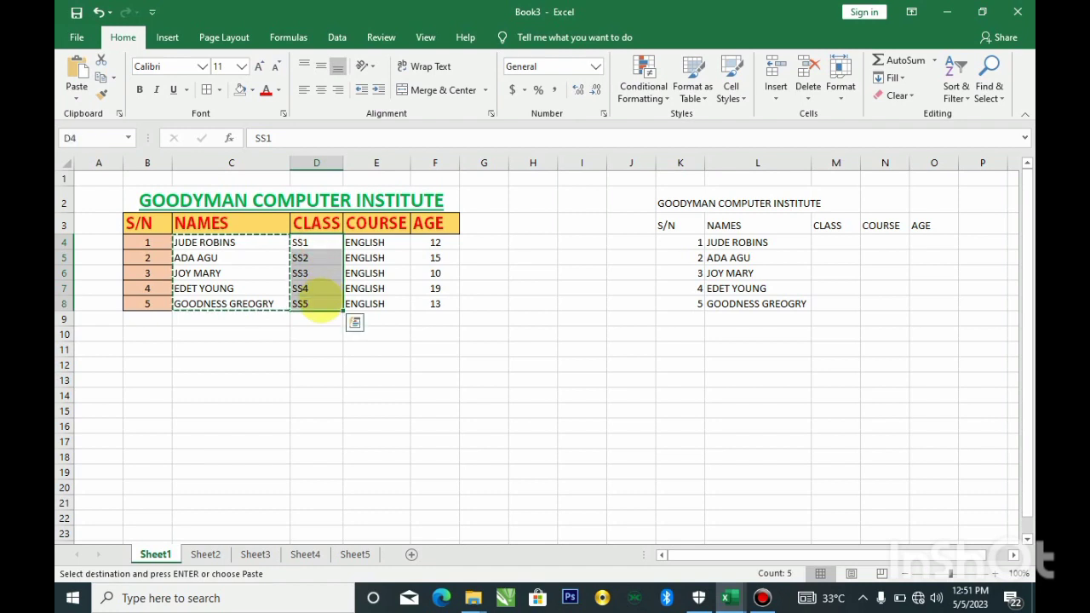
{"action": "key", "text": "Escape"}
{"action": "key", "text": "ctrl+c"}
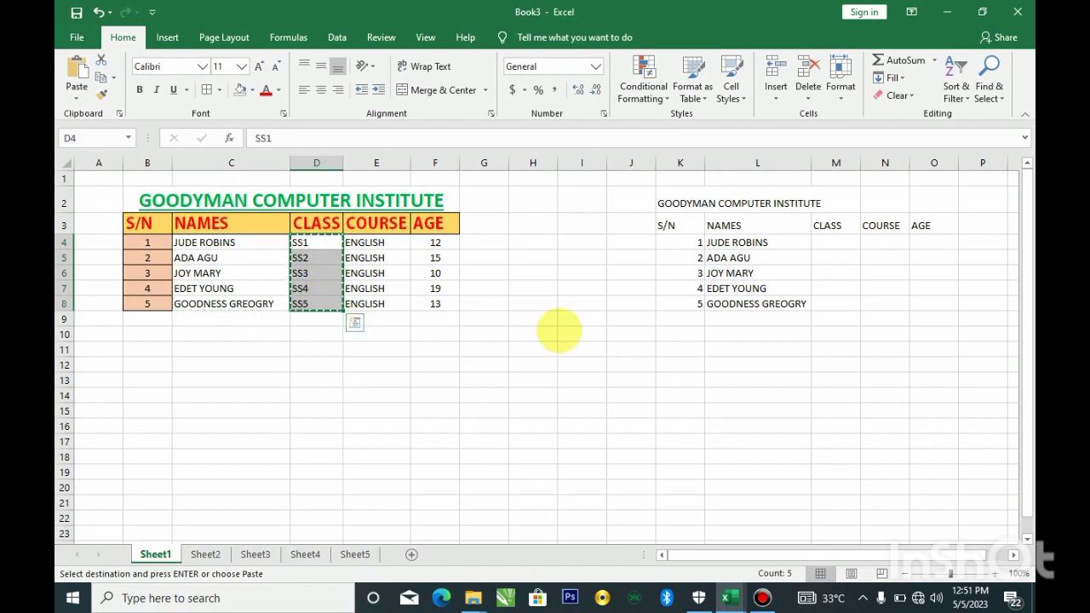
{"action": "left_click", "coordinate": [834, 241]}
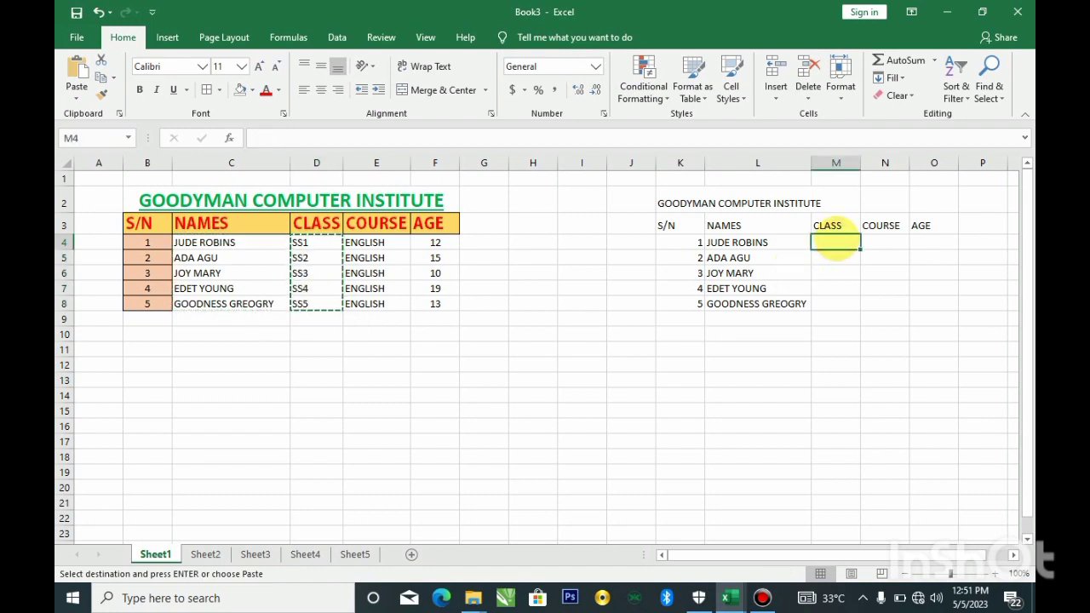
{"action": "key", "text": "ctrl+v"}
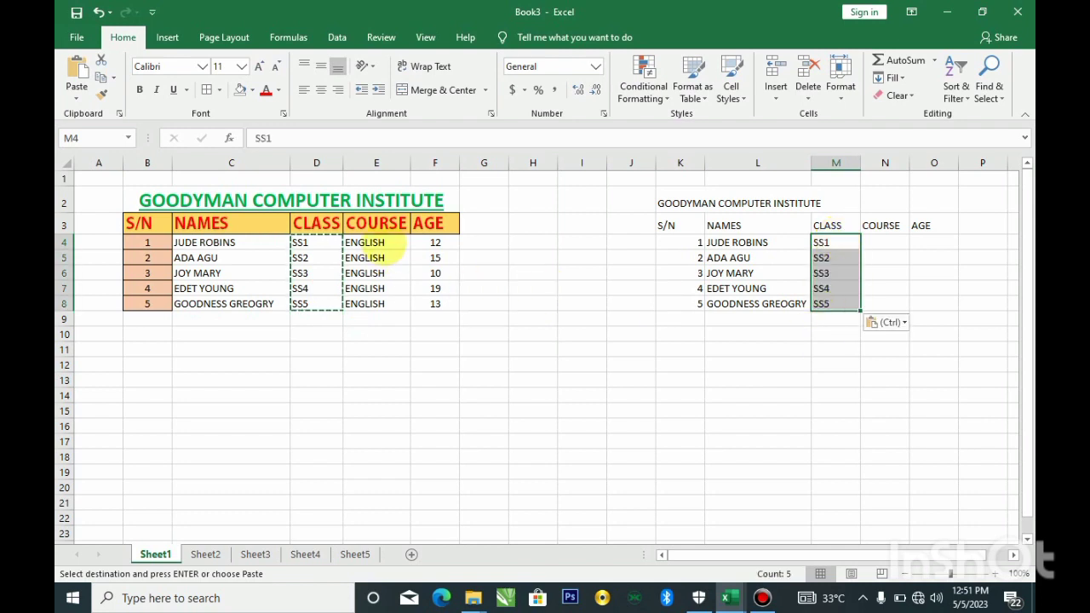
- Copy the COURSE entries from E4:E8 into the new table's COURSE column starting at N4
{"action": "left_click_drag", "start_coordinate": [375, 242], "coordinate": [388, 304]}
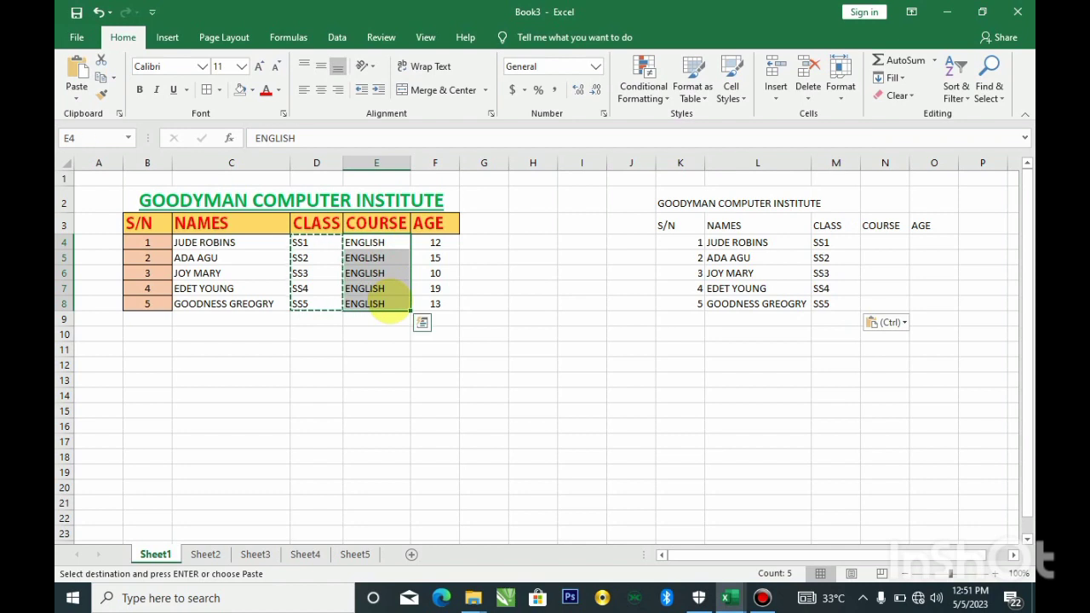
{"action": "key", "text": "ctrl+c"}
{"action": "left_click", "coordinate": [884, 245]}
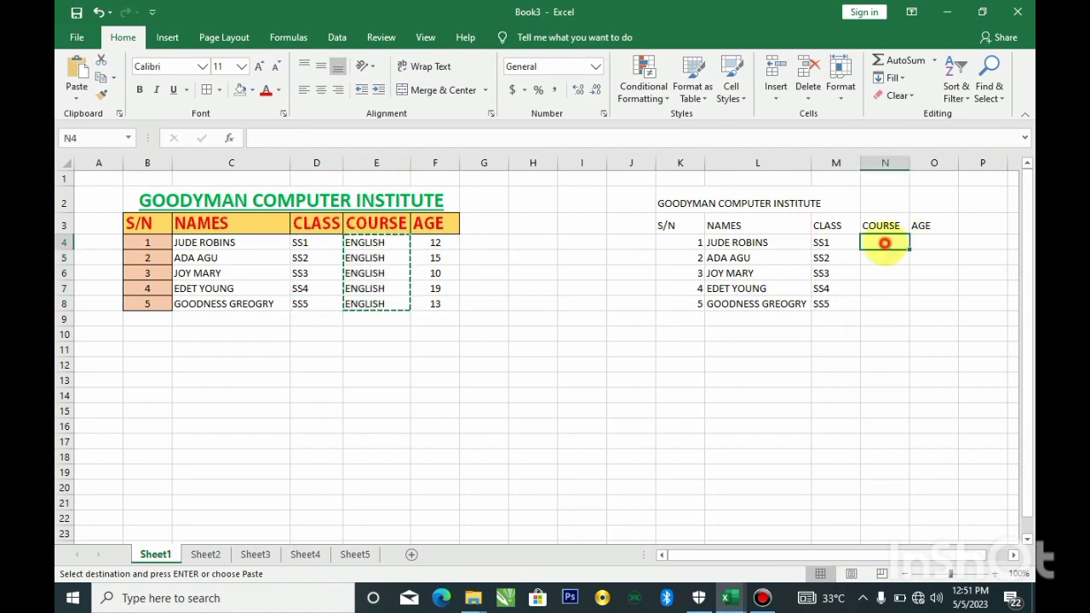
{"action": "key", "text": "ctrl+v"}
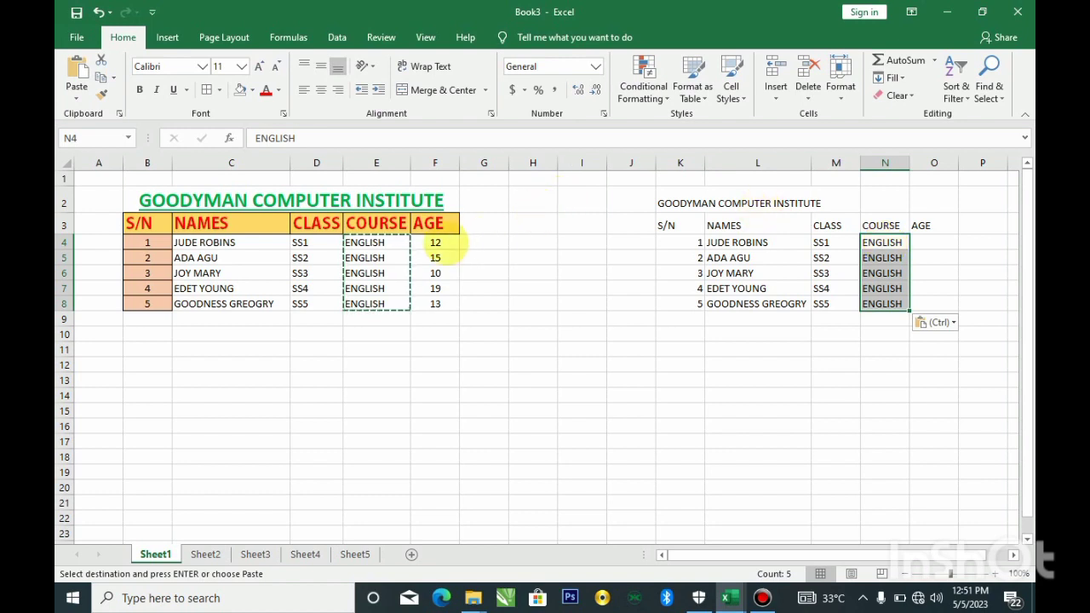
- Copy the AGE values from F4:F8 into the new table's AGE column starting at O4
{"action": "left_click_drag", "start_coordinate": [434, 242], "coordinate": [437, 311]}
{"action": "key", "text": "ctrl+c"}
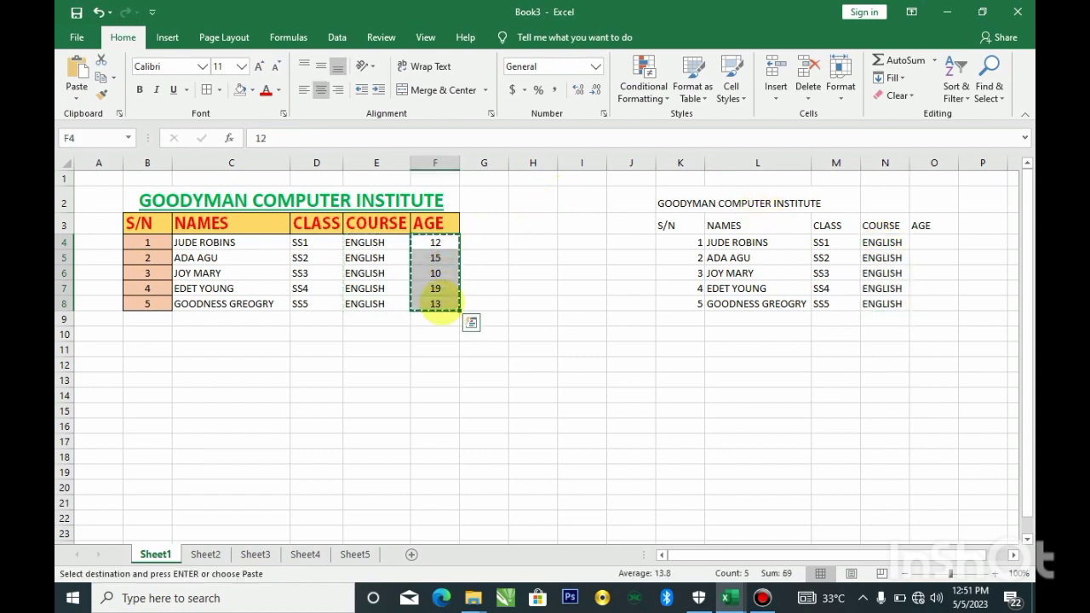
{"action": "left_click", "coordinate": [933, 243]}
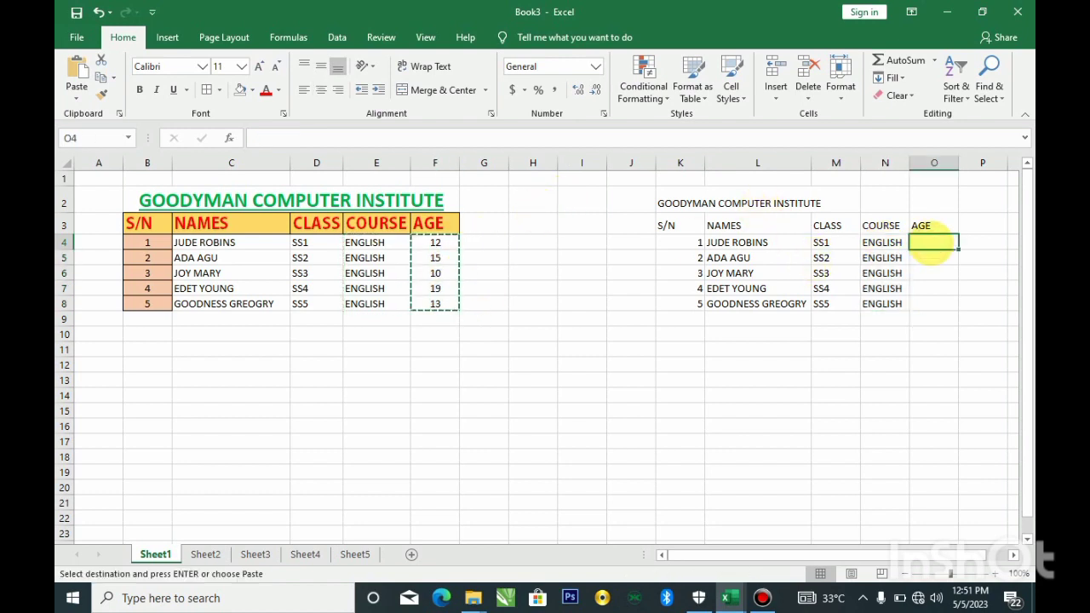
{"action": "key", "text": "ctrl+v"}
{"action": "left_click", "coordinate": [921, 351]}
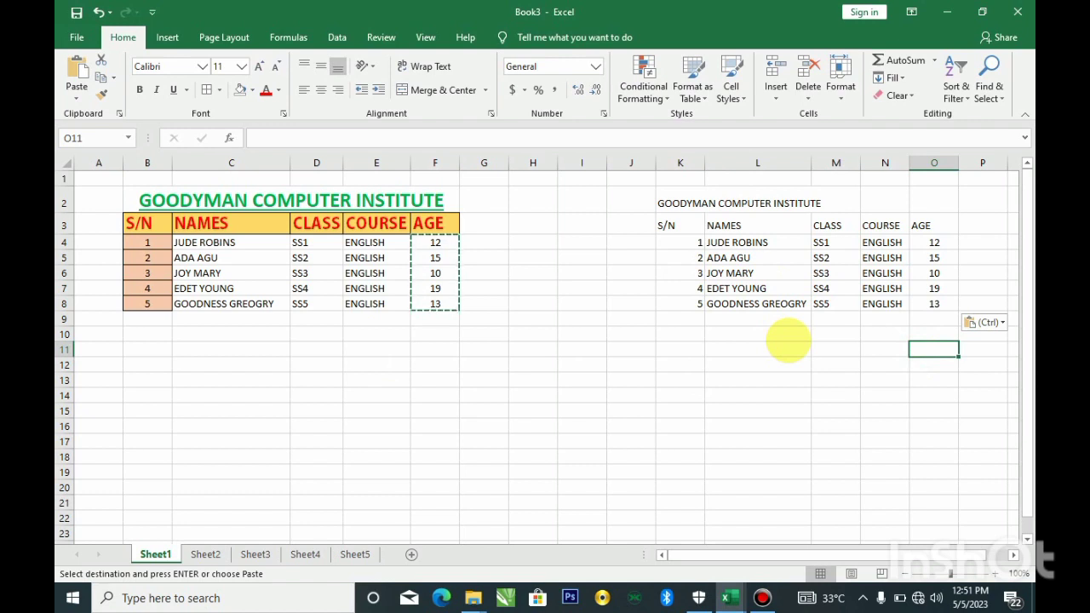
- Merge and center the new table's title across K2:O2 and align it vertically to the middle
{"action": "left_click_drag", "start_coordinate": [673, 191], "coordinate": [934, 202]}
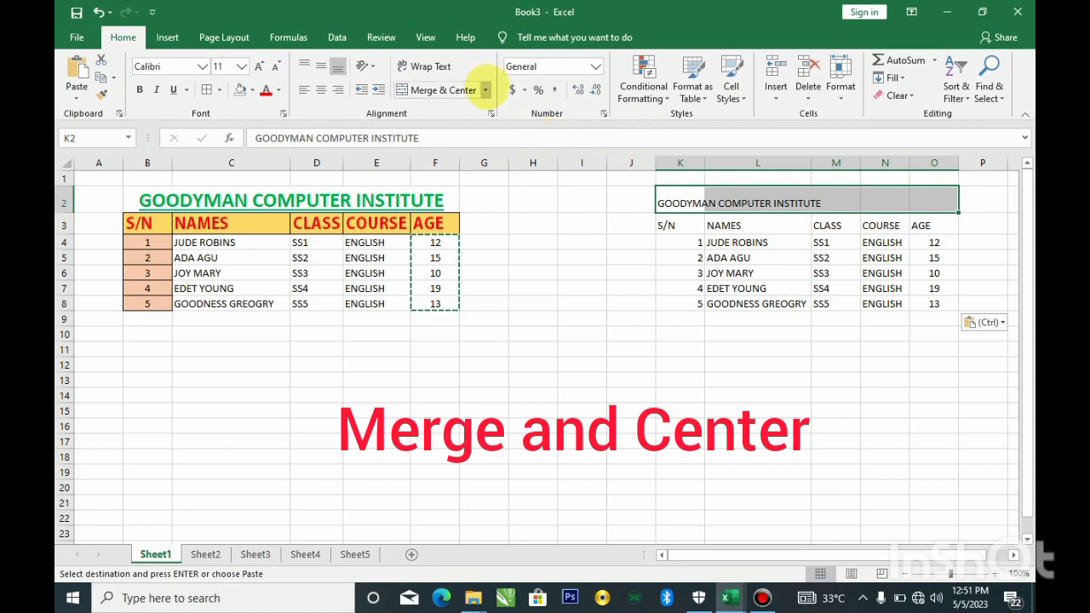
{"action": "left_click", "coordinate": [485, 89]}
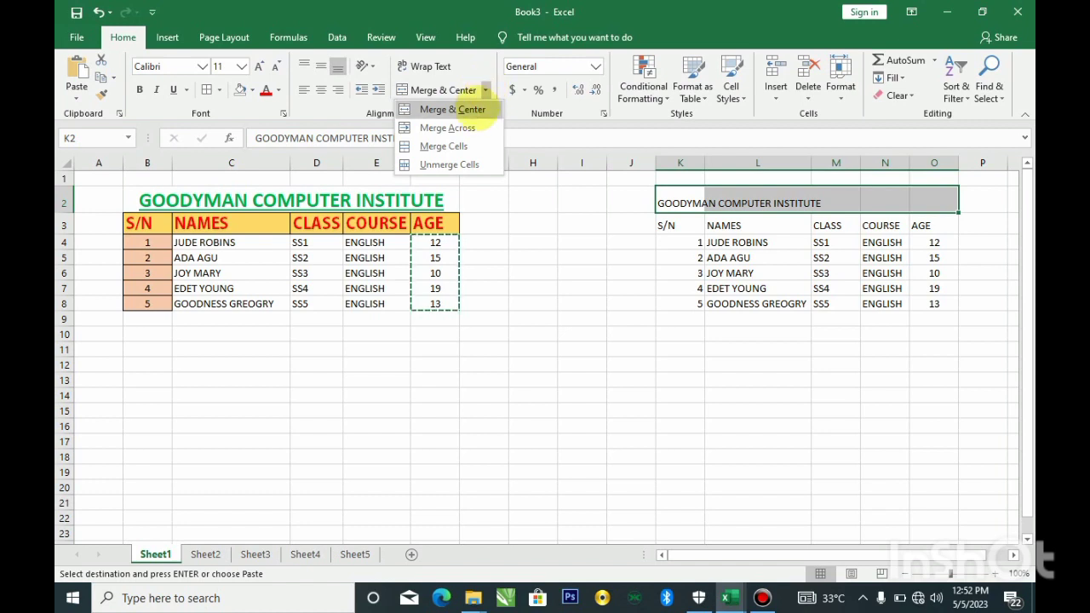
{"action": "left_click", "coordinate": [473, 109]}
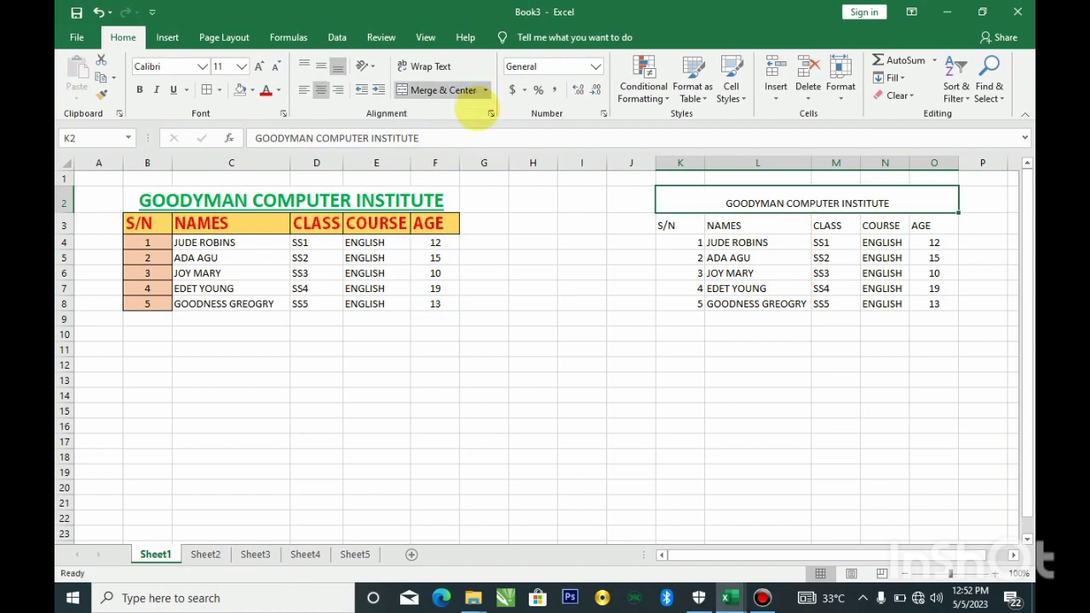
{"action": "left_click", "coordinate": [321, 67]}
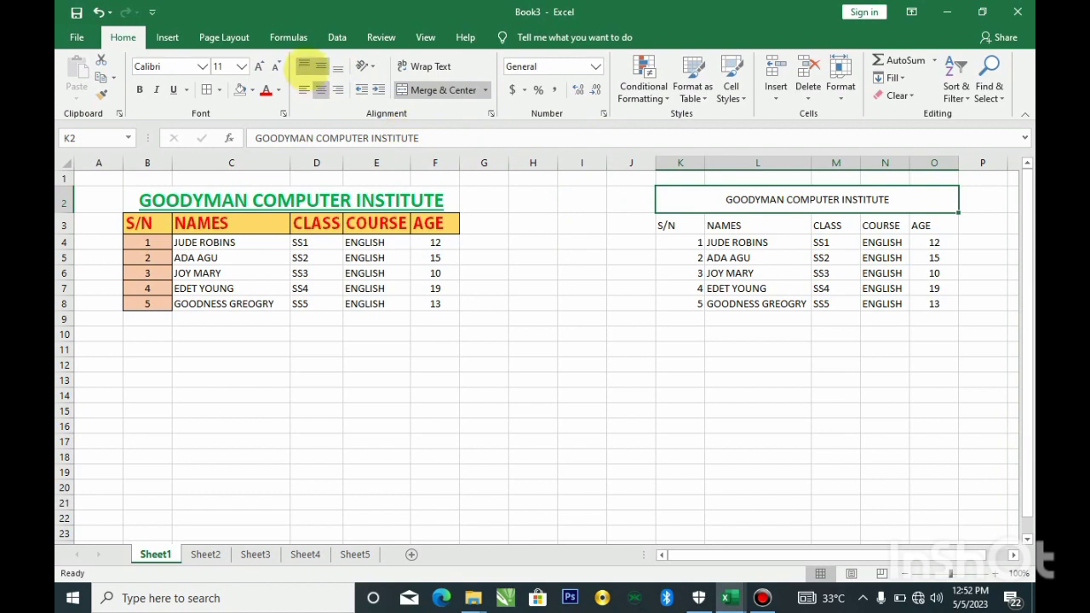
- Try top, left and right alignment on the merged title, ending with centered and middle alignment
{"action": "left_click", "coordinate": [304, 67]}
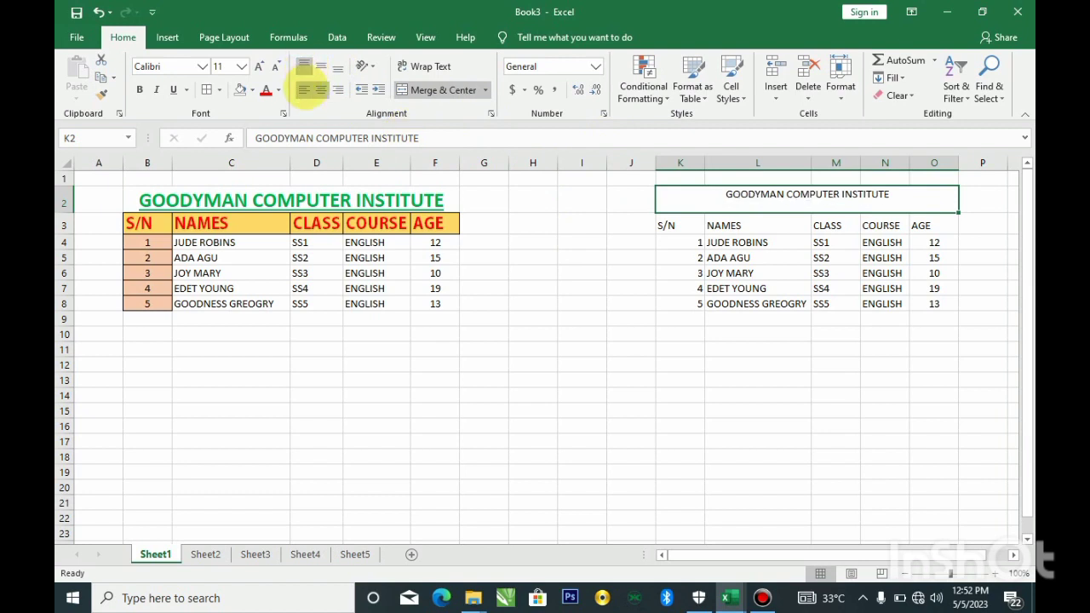
{"action": "left_click", "coordinate": [305, 89]}
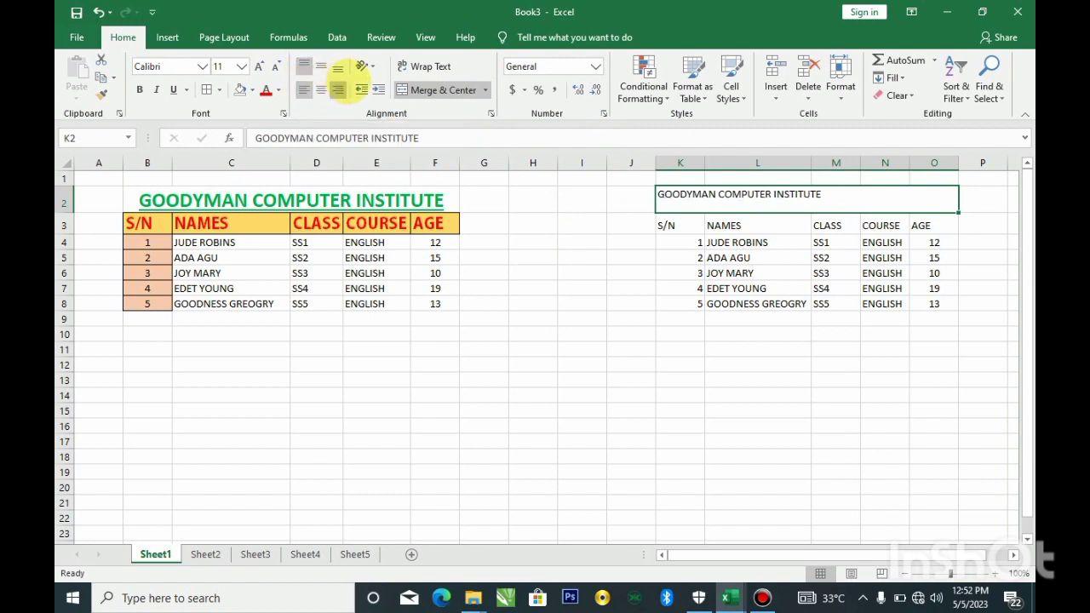
{"action": "left_click", "coordinate": [337, 89]}
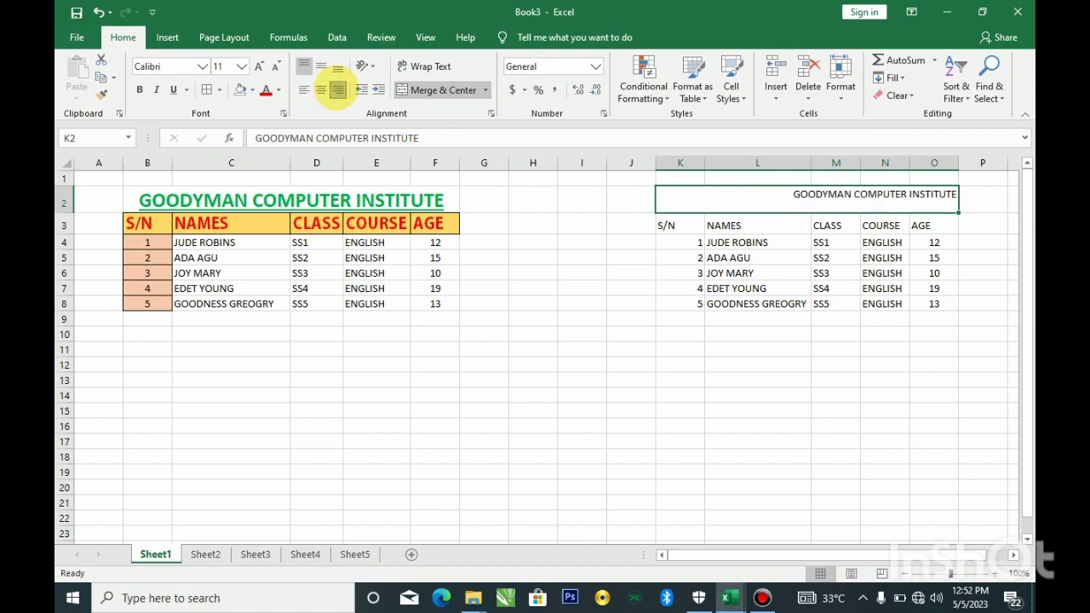
{"action": "left_click", "coordinate": [321, 89]}
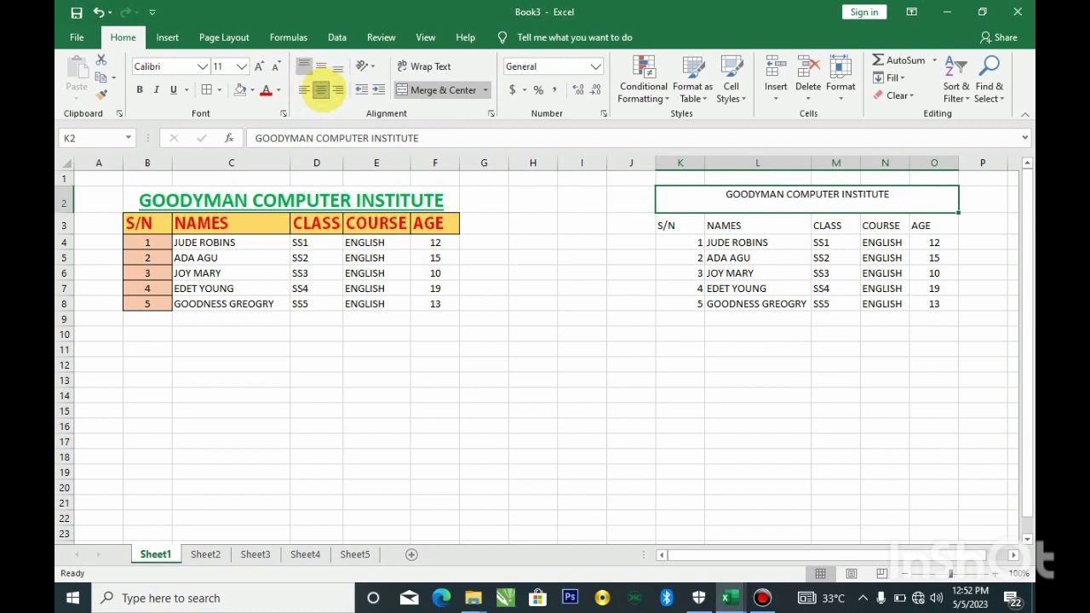
{"action": "left_click", "coordinate": [321, 67]}
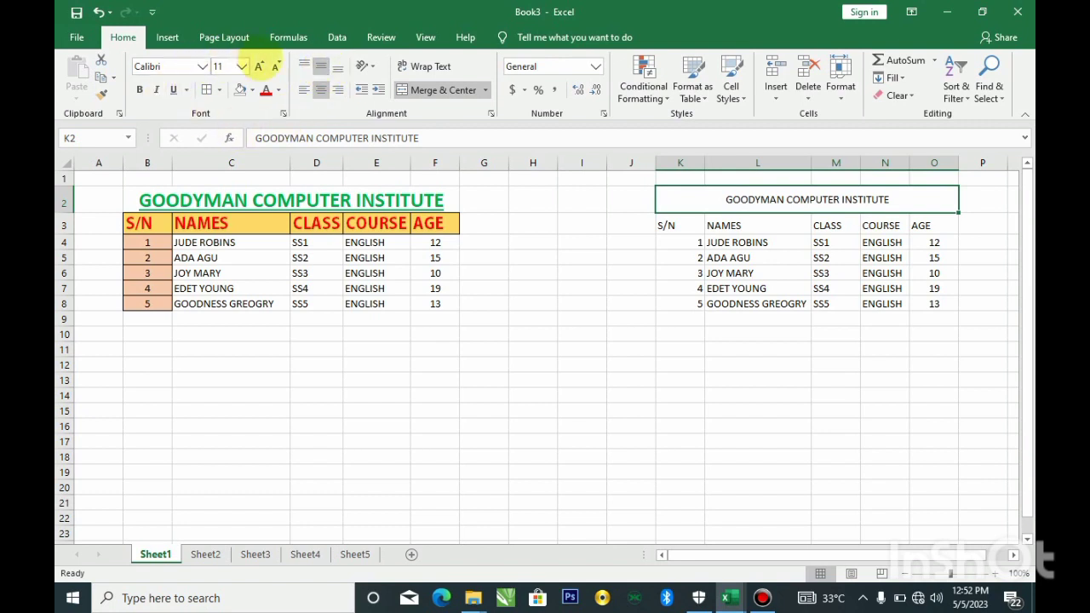
- Set the font size of the merged title in K2 to 18
{"action": "left_click", "coordinate": [259, 66]}
{"action": "left_click", "coordinate": [259, 65]}
{"action": "left_click", "coordinate": [258, 66]}
{"action": "left_click", "coordinate": [259, 65]}
{"action": "left_click", "coordinate": [259, 65]}
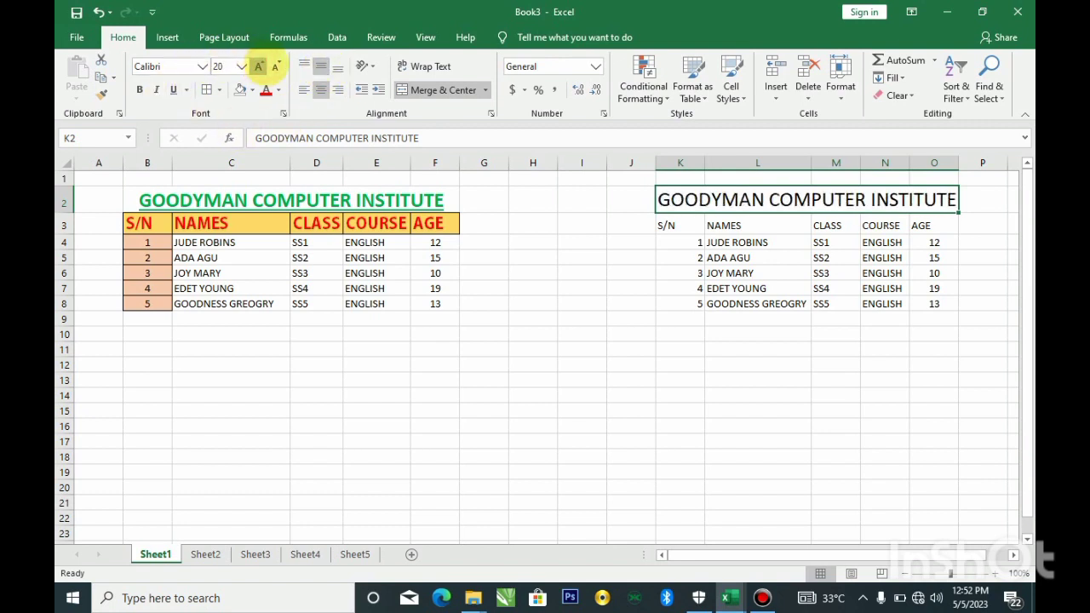
{"action": "left_click", "coordinate": [275, 66]}
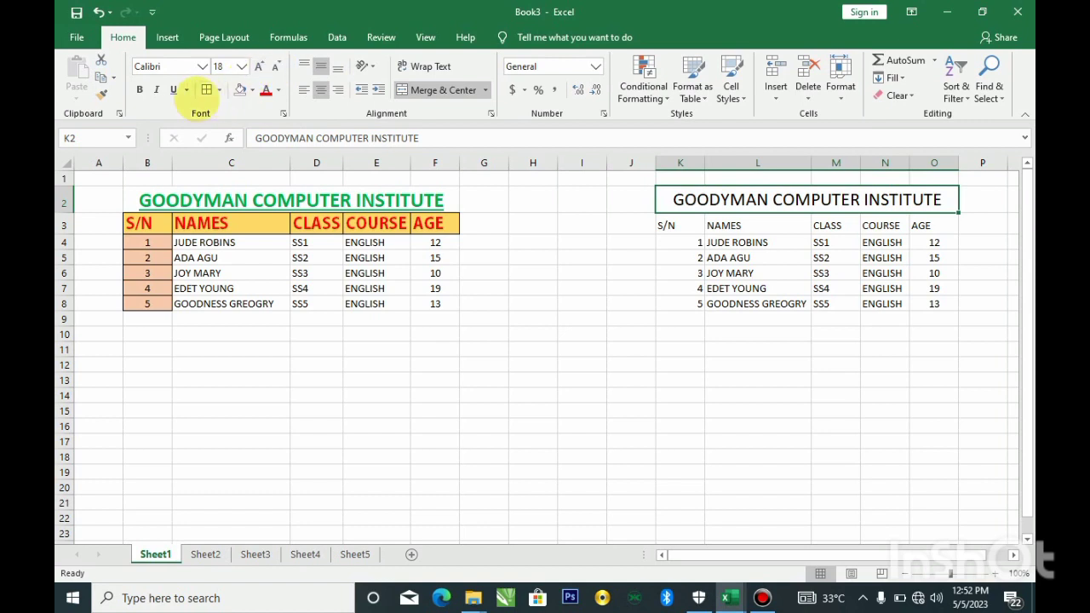
- Format the merged title in K2 as bold, italic and underlined with the standard green font color
{"action": "left_click", "coordinate": [139, 90]}
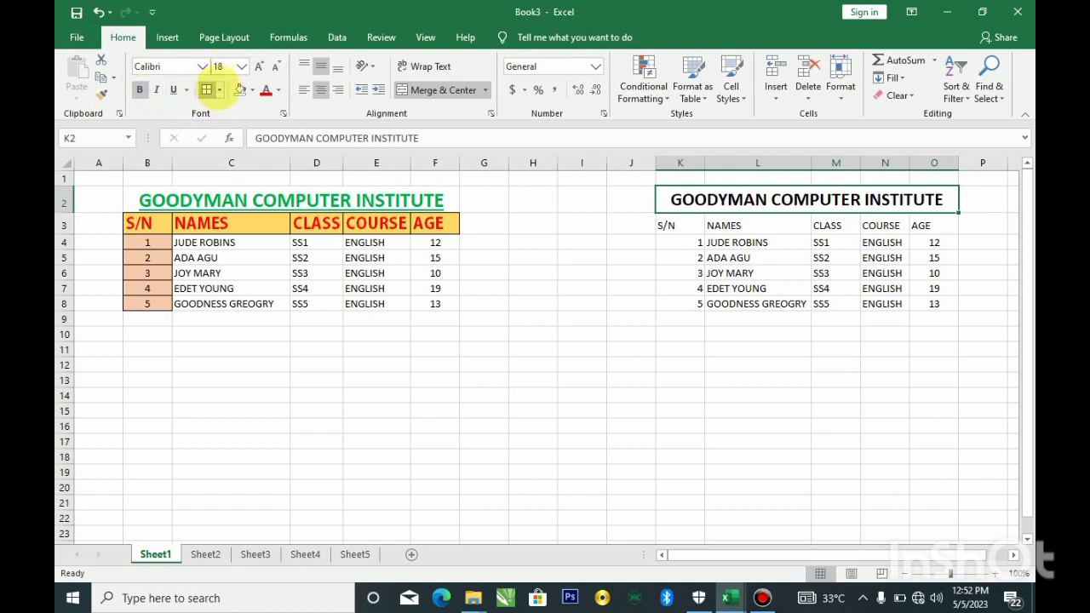
{"action": "left_click", "coordinate": [202, 66]}
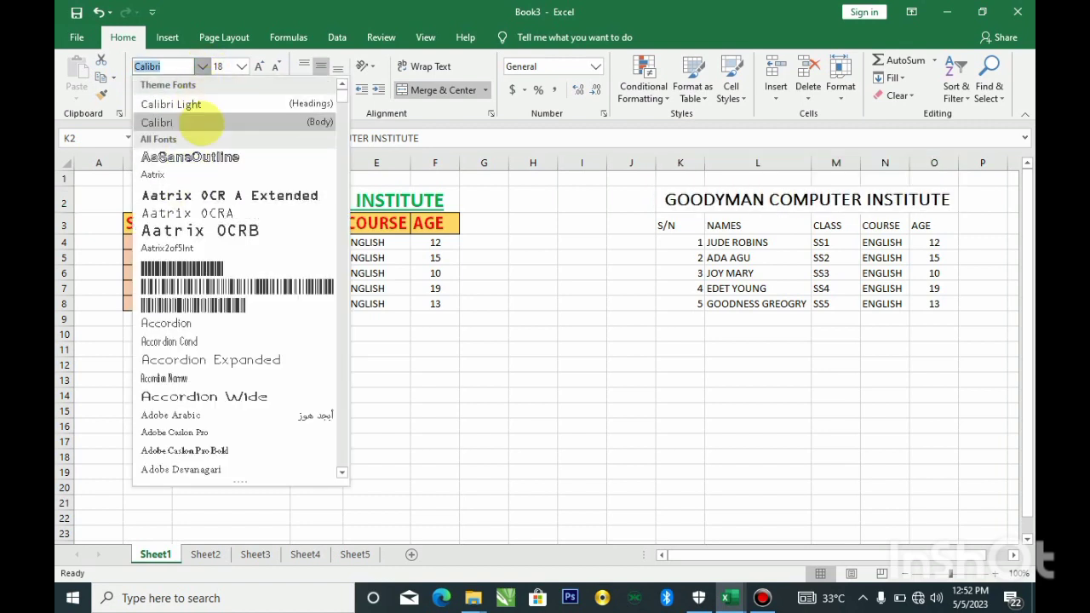
{"action": "left_click", "coordinate": [341, 60]}
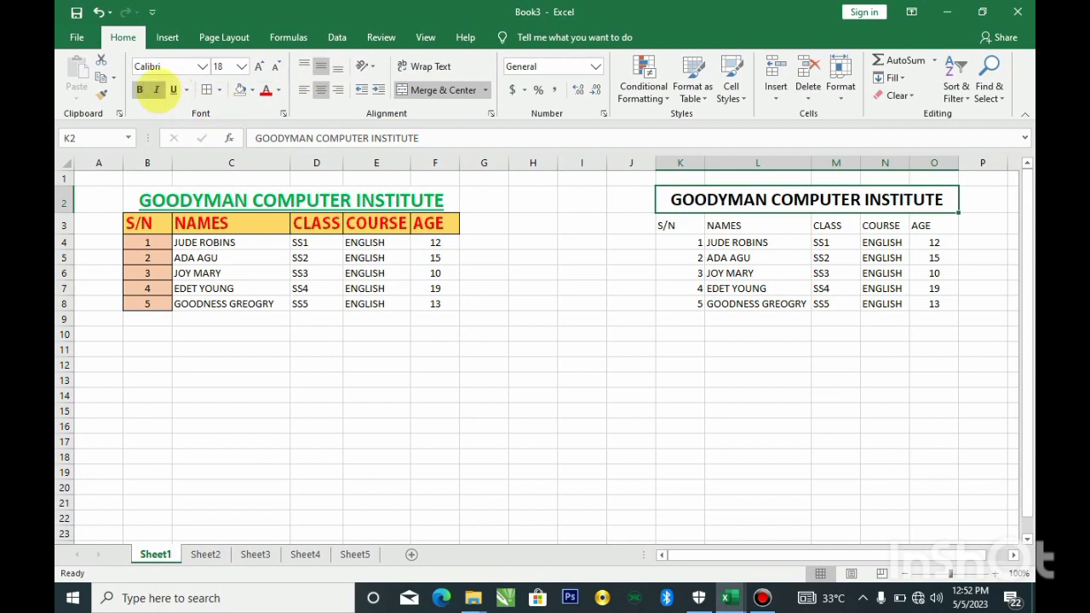
{"action": "left_click", "coordinate": [157, 89]}
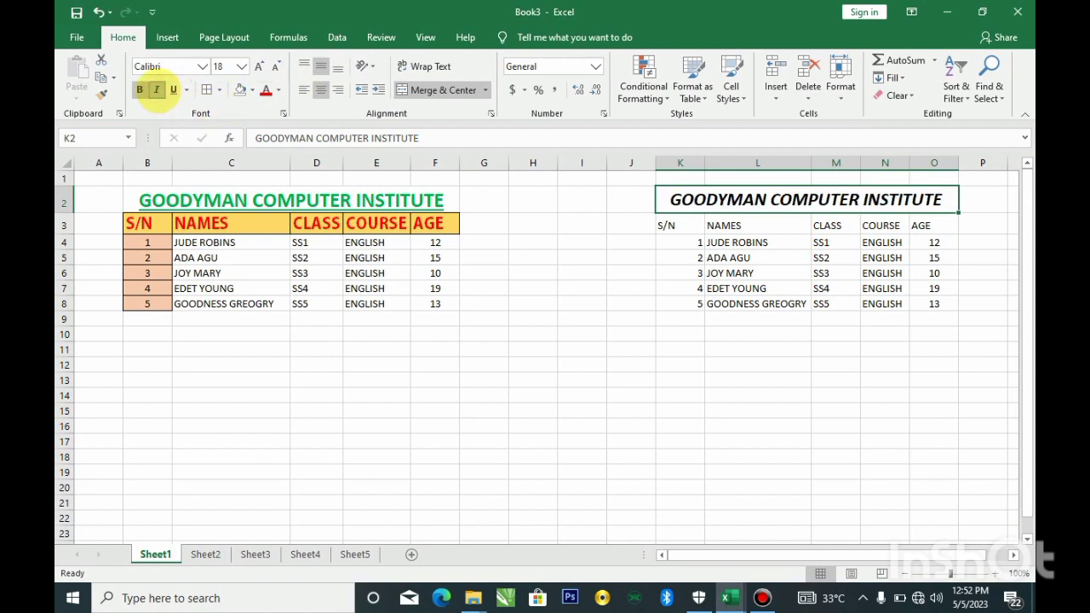
{"action": "left_click", "coordinate": [175, 89]}
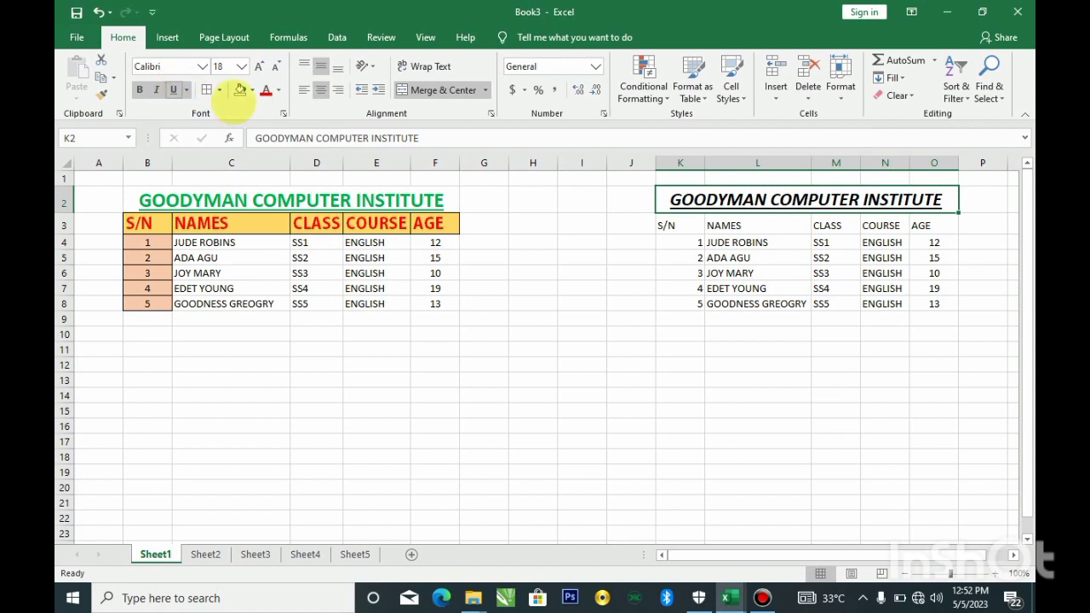
{"action": "left_click", "coordinate": [278, 90]}
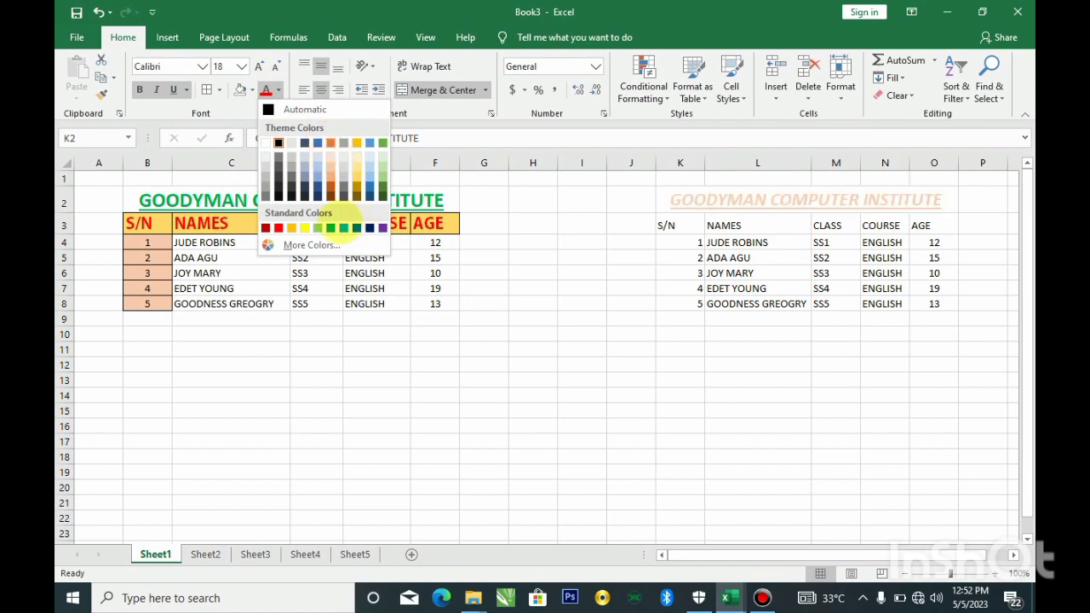
{"action": "left_click", "coordinate": [331, 227]}
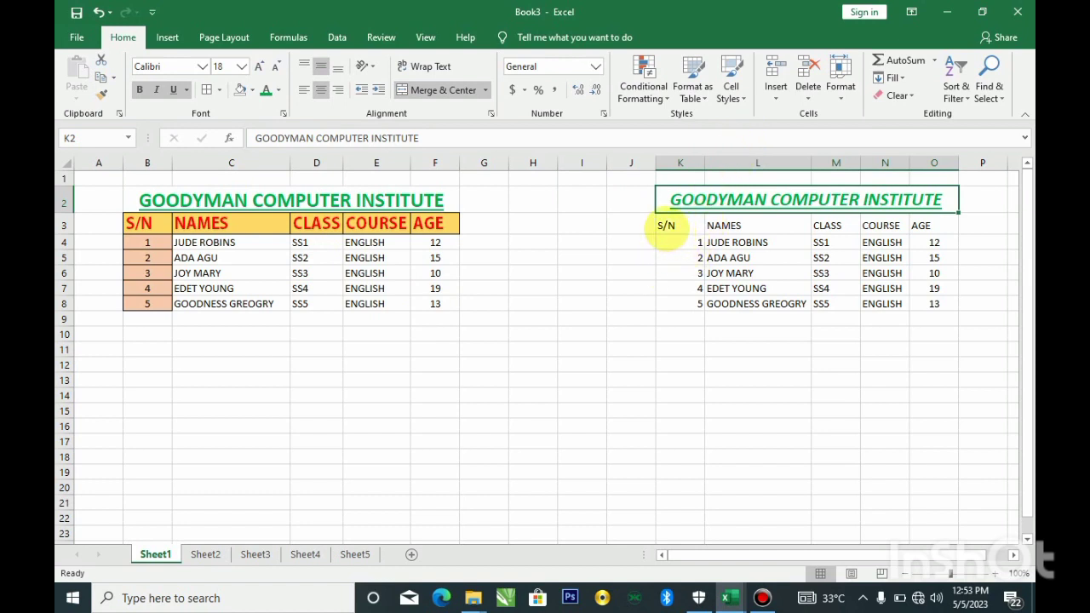
- Format the new table's headings in K3:O3 as bold, size 14, with the standard red font color
{"action": "left_click_drag", "start_coordinate": [665, 226], "coordinate": [923, 234]}
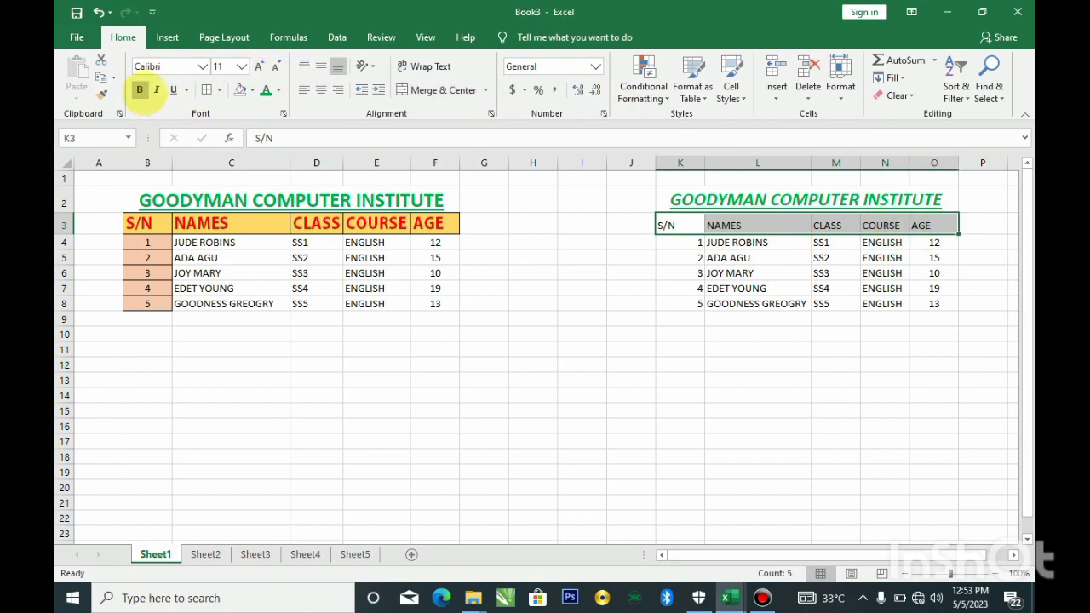
{"action": "left_click", "coordinate": [140, 89]}
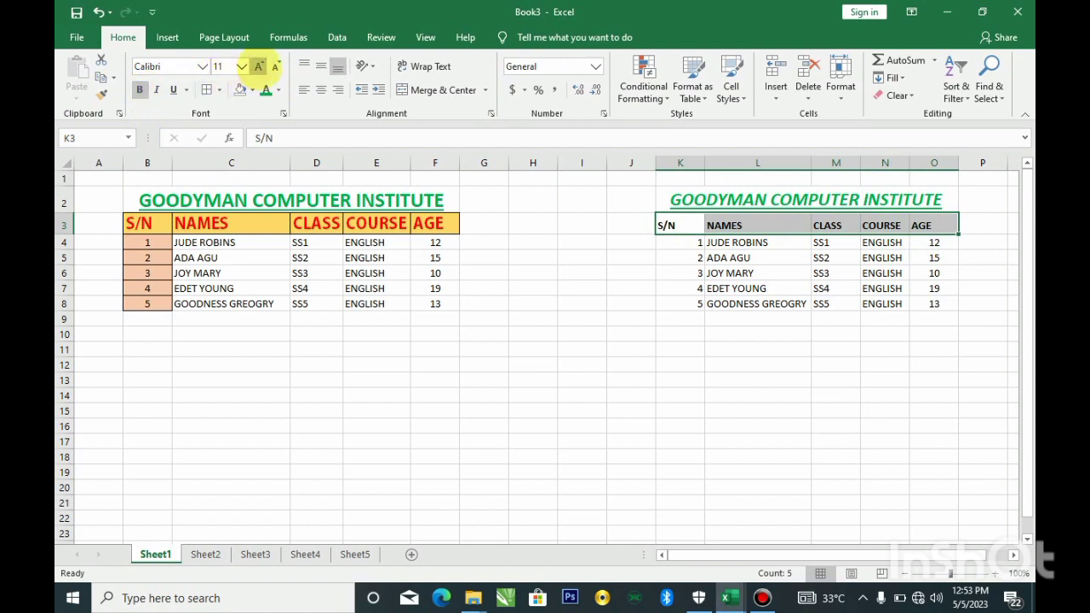
{"action": "left_click", "coordinate": [258, 66]}
{"action": "left_click", "coordinate": [259, 66]}
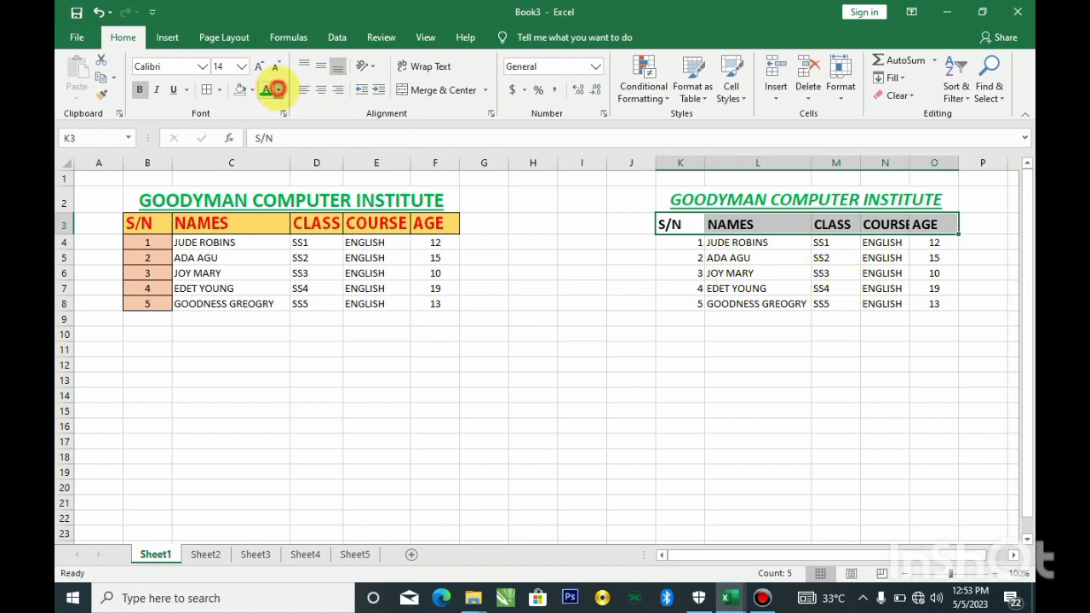
{"action": "left_click", "coordinate": [278, 89]}
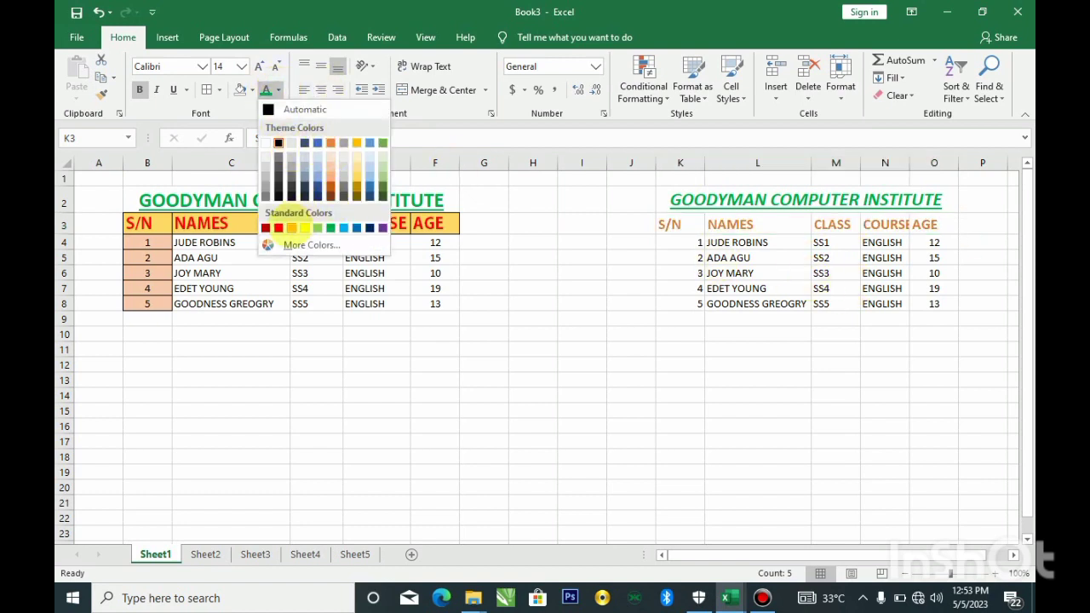
{"action": "left_click", "coordinate": [278, 228]}
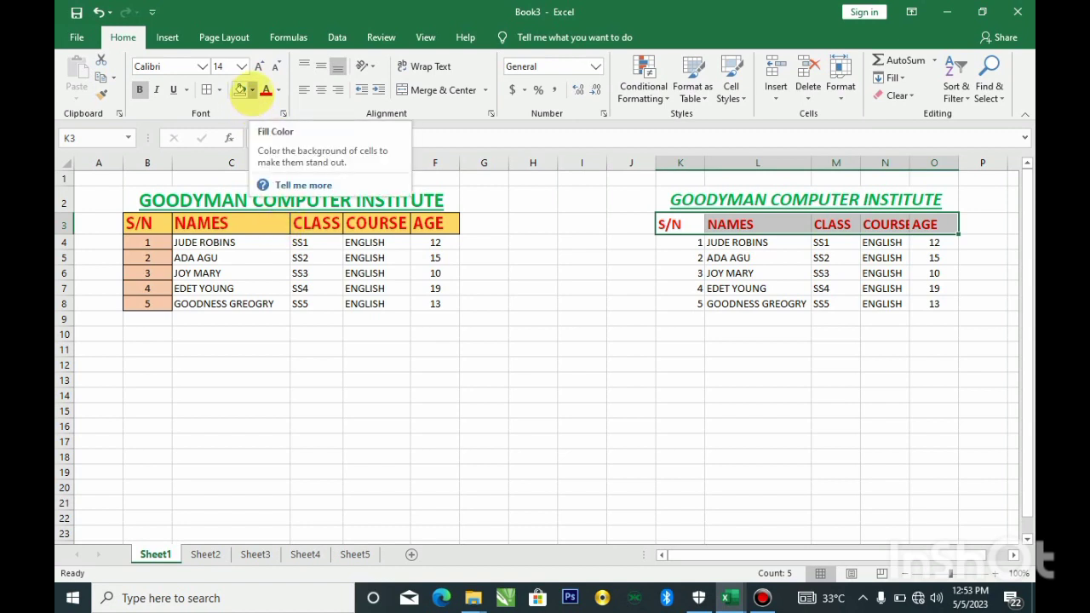
- Fill the heading row K3:O3 with the gold theme color and apply all borders to it
{"action": "left_click", "coordinate": [250, 90]}
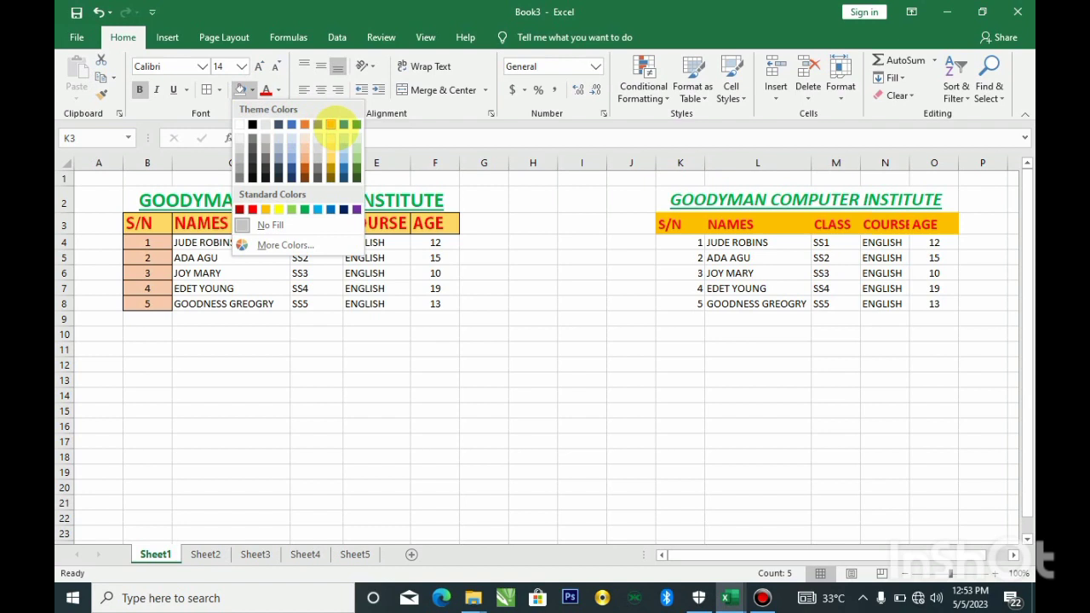
{"action": "left_click", "coordinate": [330, 125]}
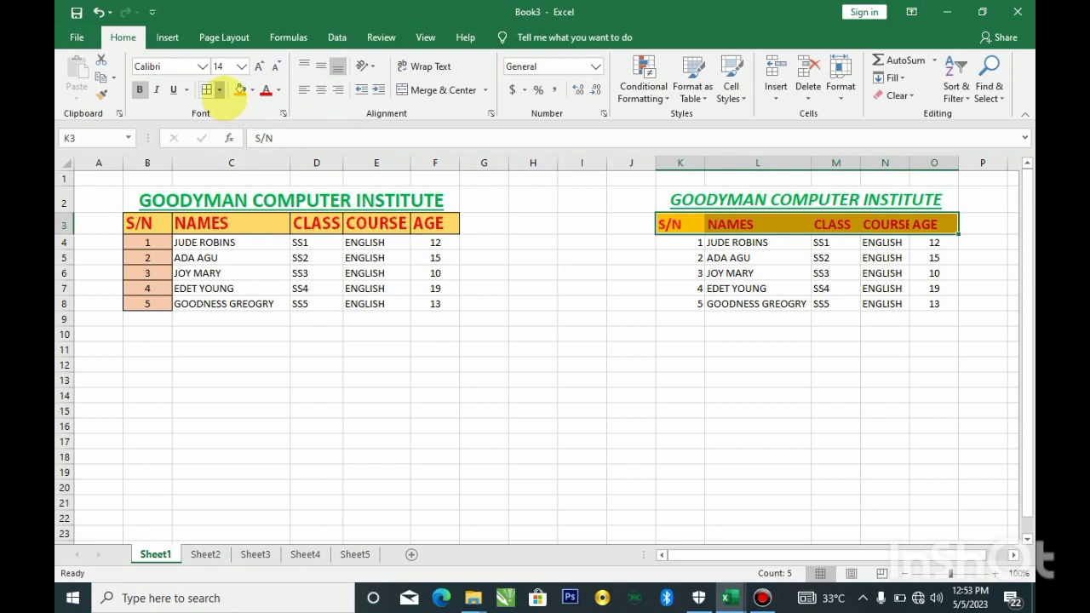
{"action": "left_click", "coordinate": [219, 89]}
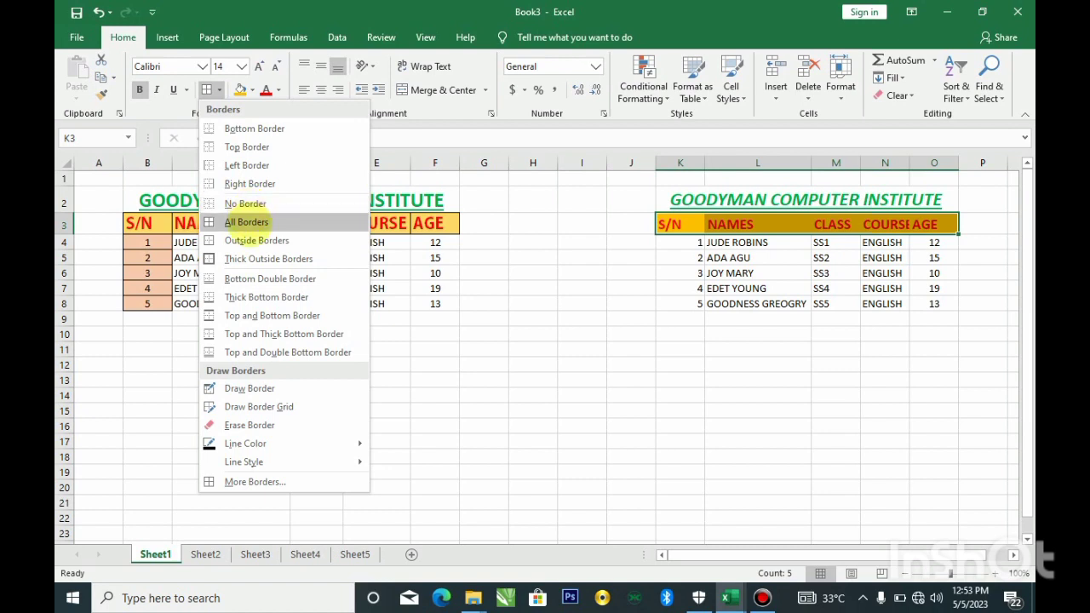
{"action": "left_click", "coordinate": [246, 221]}
- Widen column N so that the COURSE heading fits fully inside its cell
{"action": "left_click", "coordinate": [823, 318]}
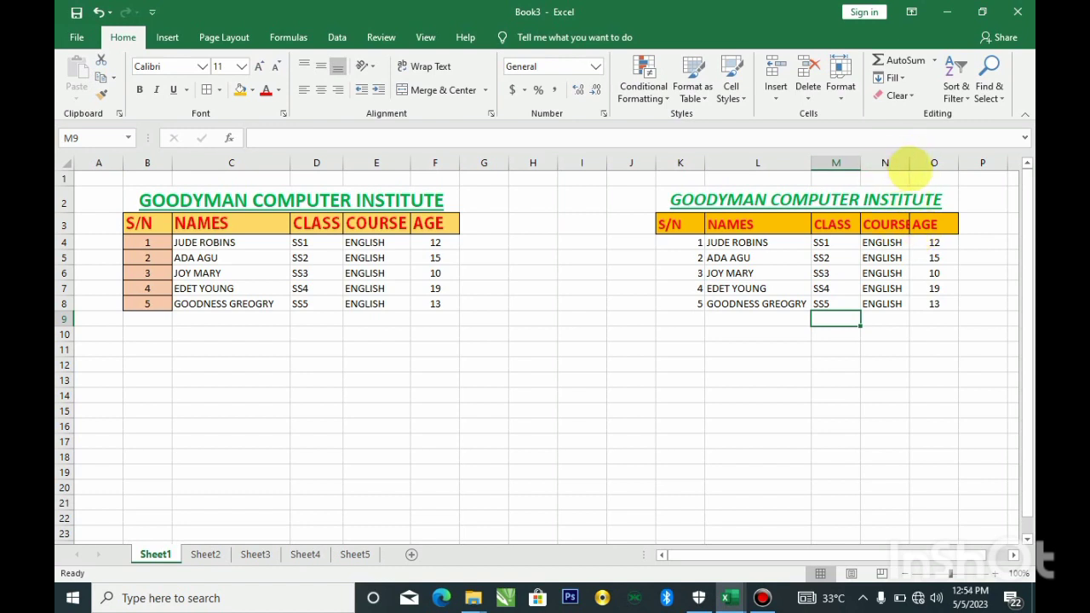
{"action": "left_click_drag", "start_coordinate": [910, 163], "coordinate": [921, 165]}
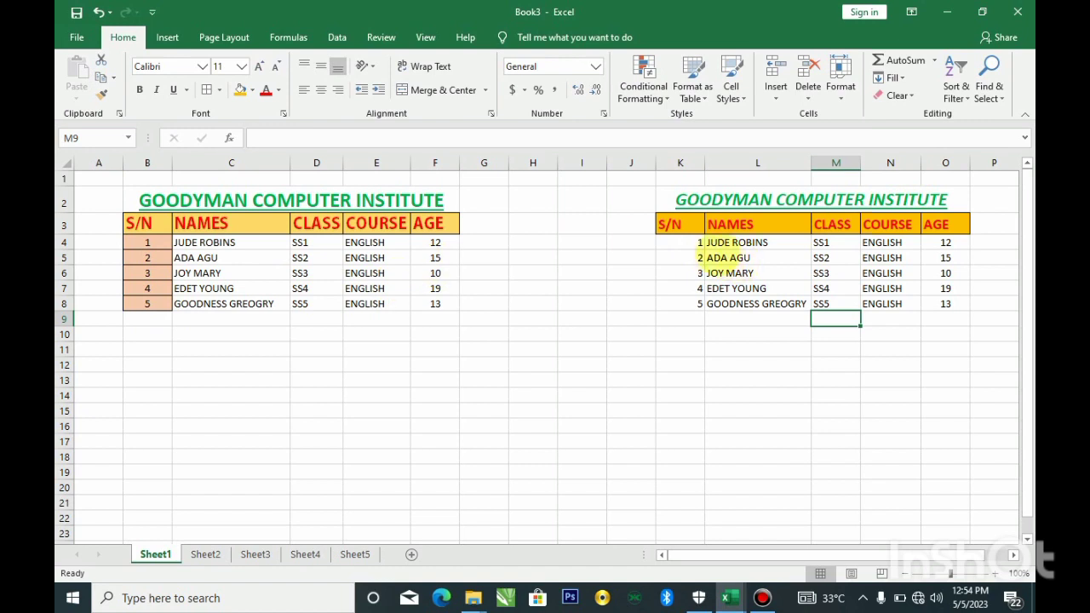
- Center the serial numbers in K4:K8 and give them all borders with an Orange, Accent 2, Lighter 80% fill
{"action": "left_click_drag", "start_coordinate": [681, 244], "coordinate": [688, 298]}
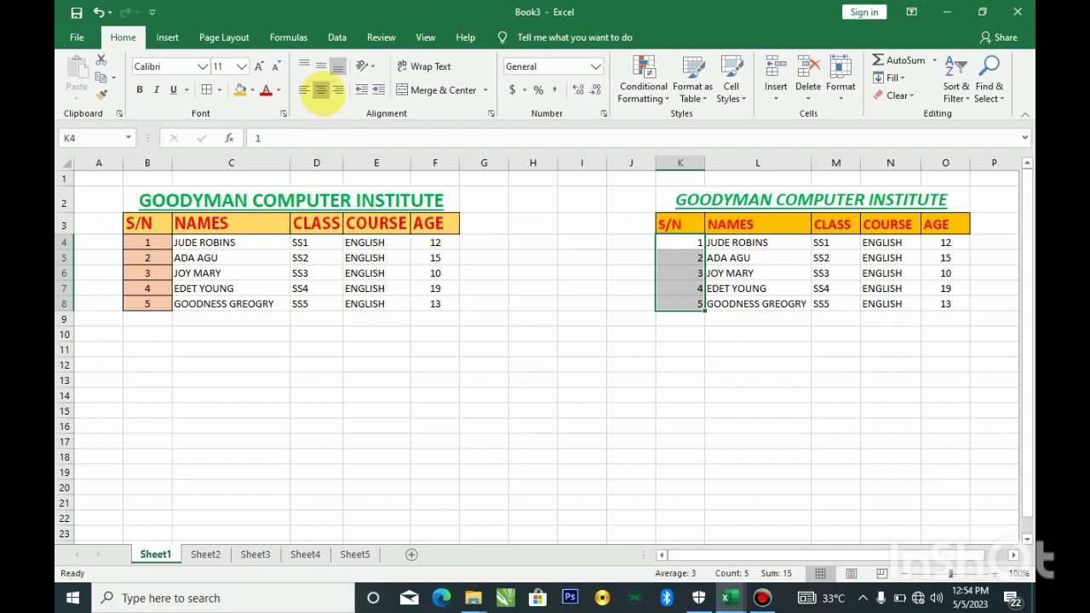
{"action": "left_click", "coordinate": [320, 91]}
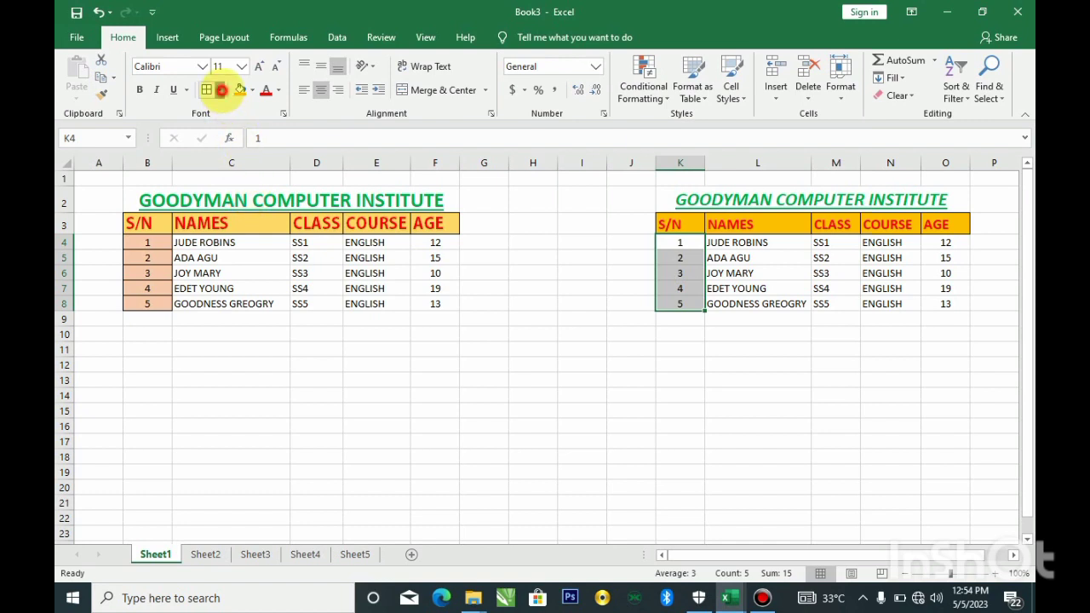
{"action": "left_click", "coordinate": [219, 89]}
{"action": "left_click", "coordinate": [246, 222]}
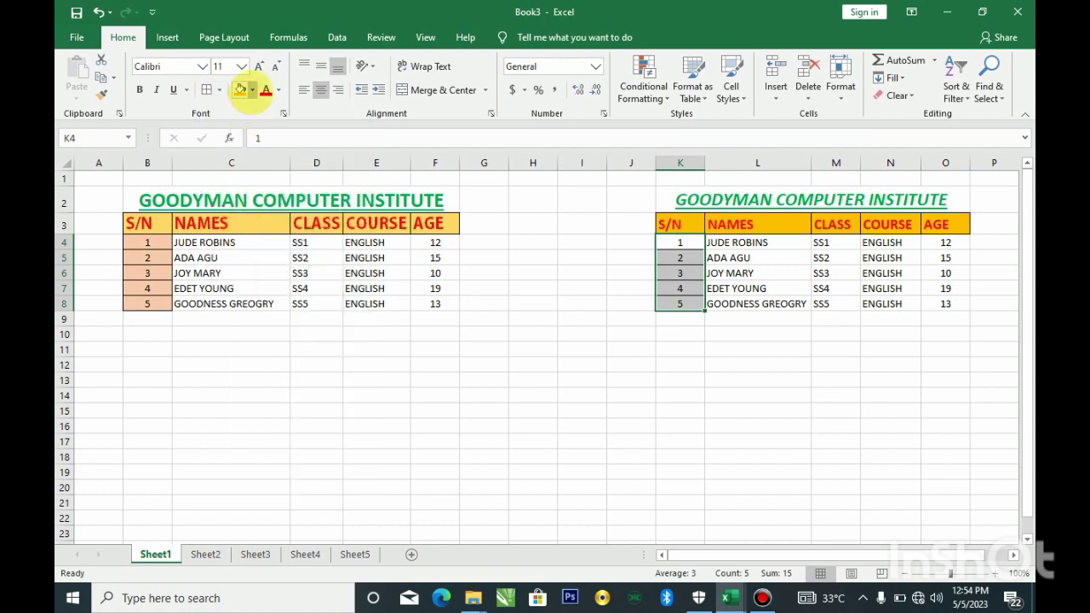
{"action": "left_click", "coordinate": [251, 90]}
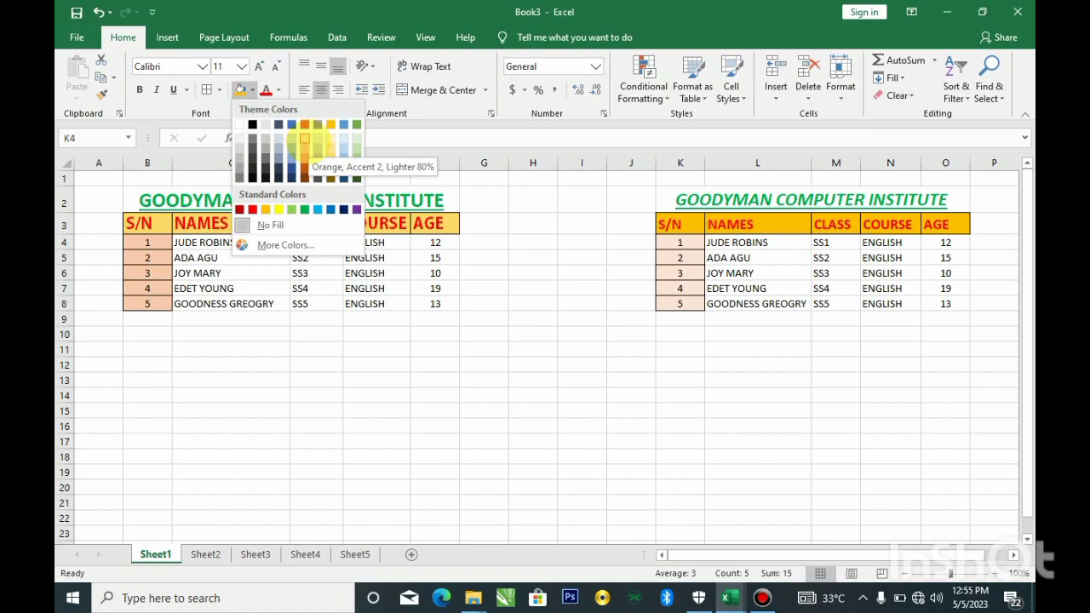
{"action": "left_click", "coordinate": [304, 139]}
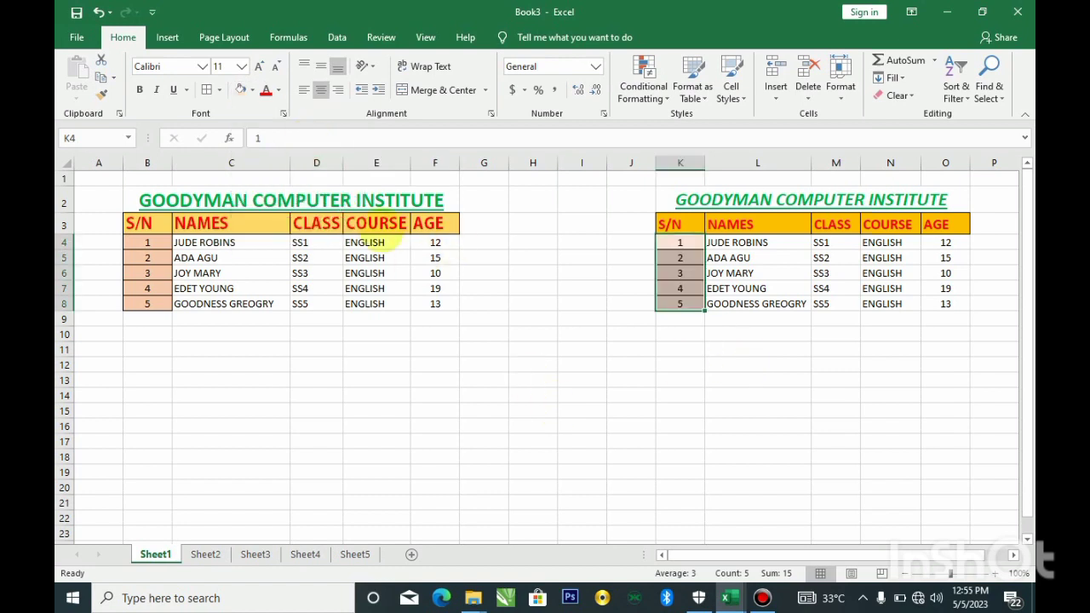
- Make the serial numbers in K4:K8 bold and italic at font size 12
{"action": "left_click", "coordinate": [140, 90]}
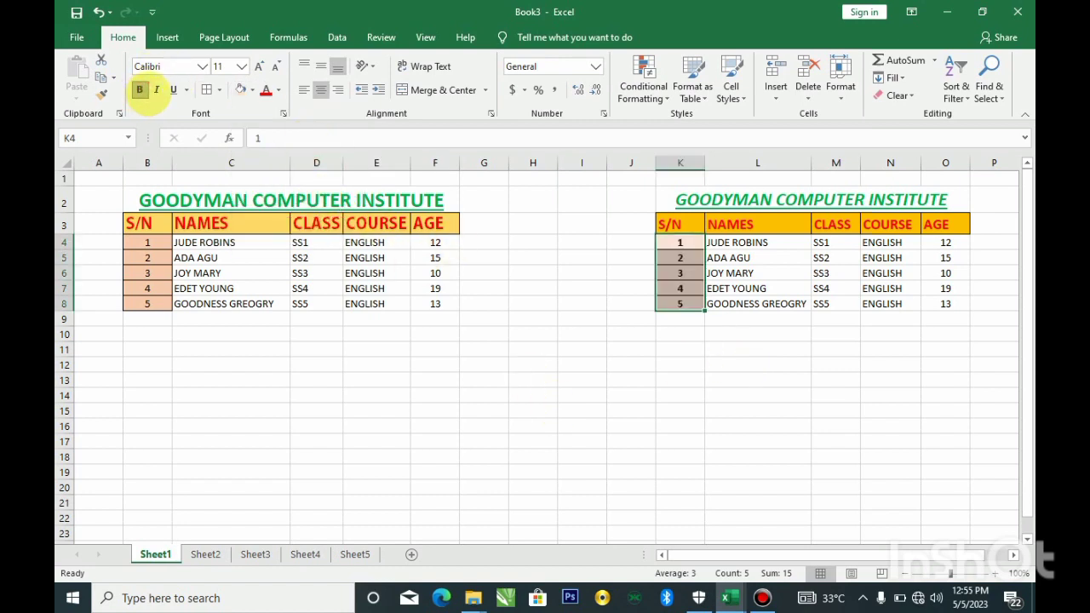
{"action": "left_click", "coordinate": [161, 90]}
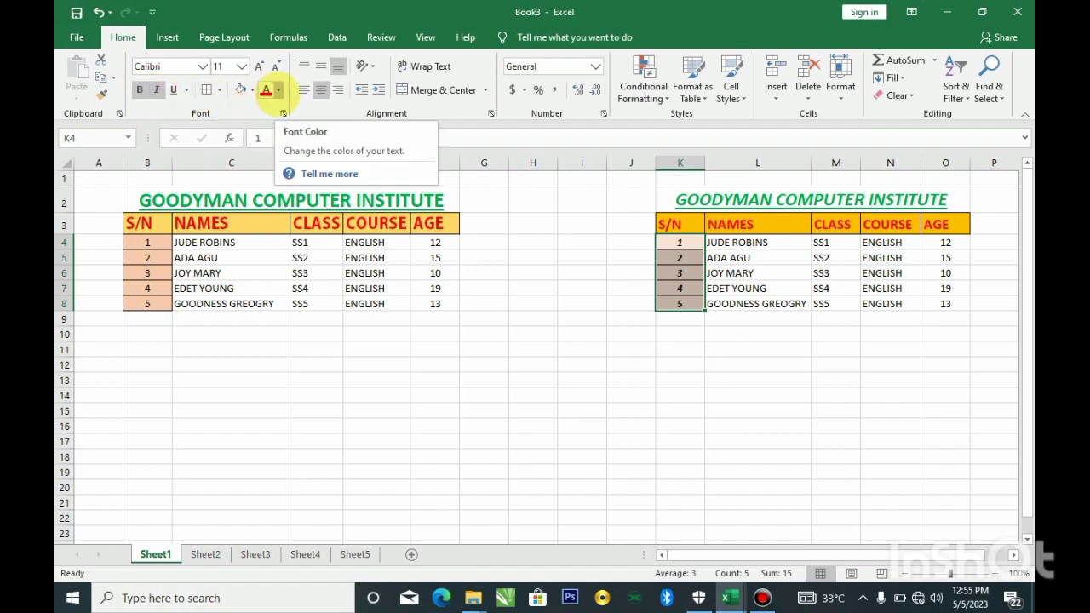
{"action": "left_click", "coordinate": [258, 66]}
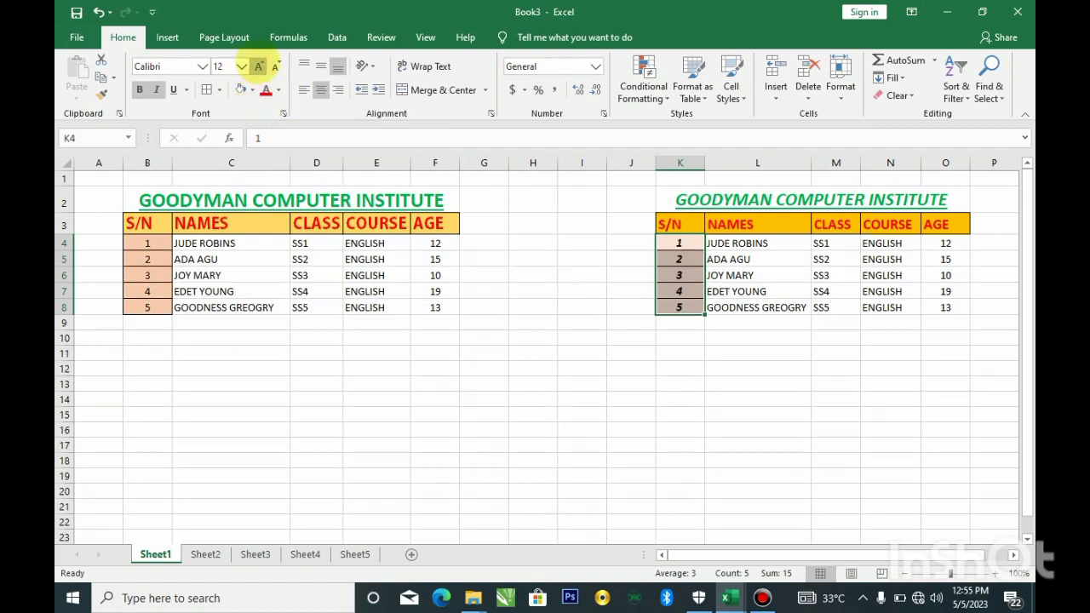
{"action": "left_click", "coordinate": [755, 354]}
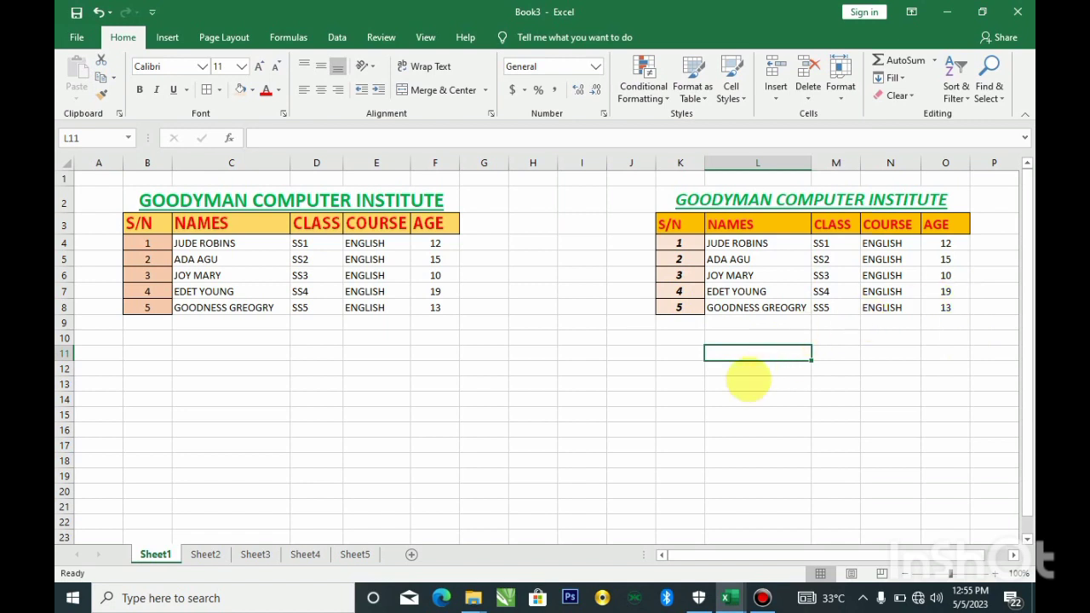
- Enter the sample text YOURS in cell H12
{"action": "left_click", "coordinate": [619, 340]}
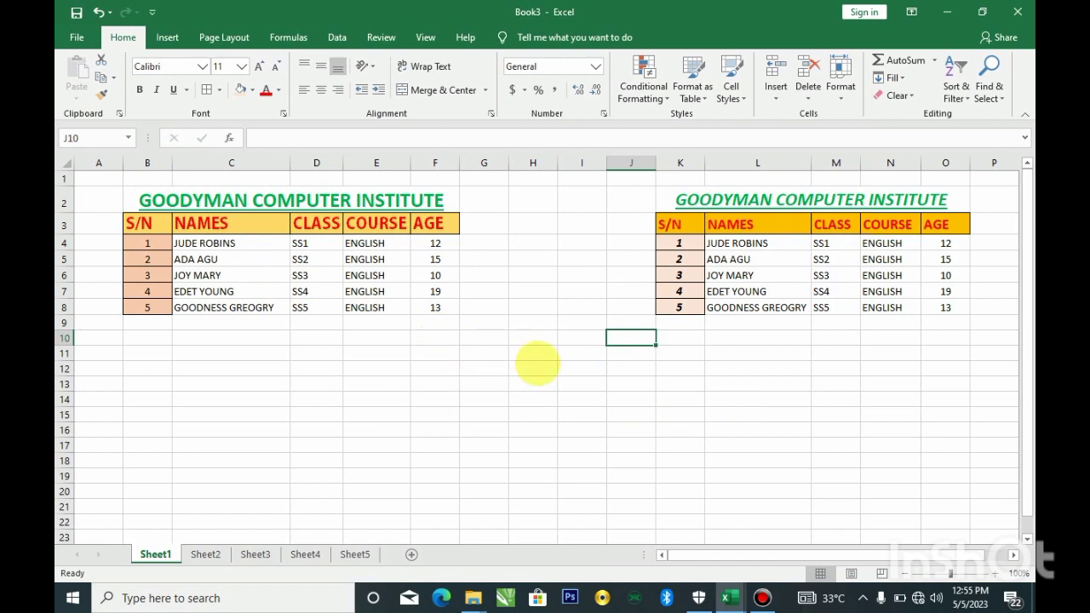
{"action": "left_click", "coordinate": [544, 361]}
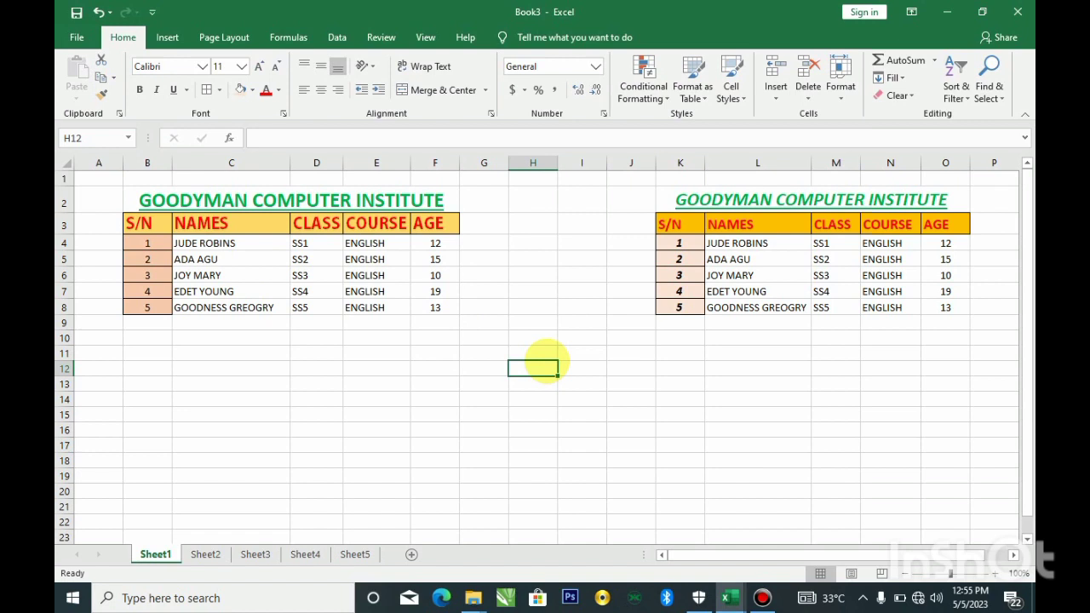
{"action": "type", "text": "YO"}
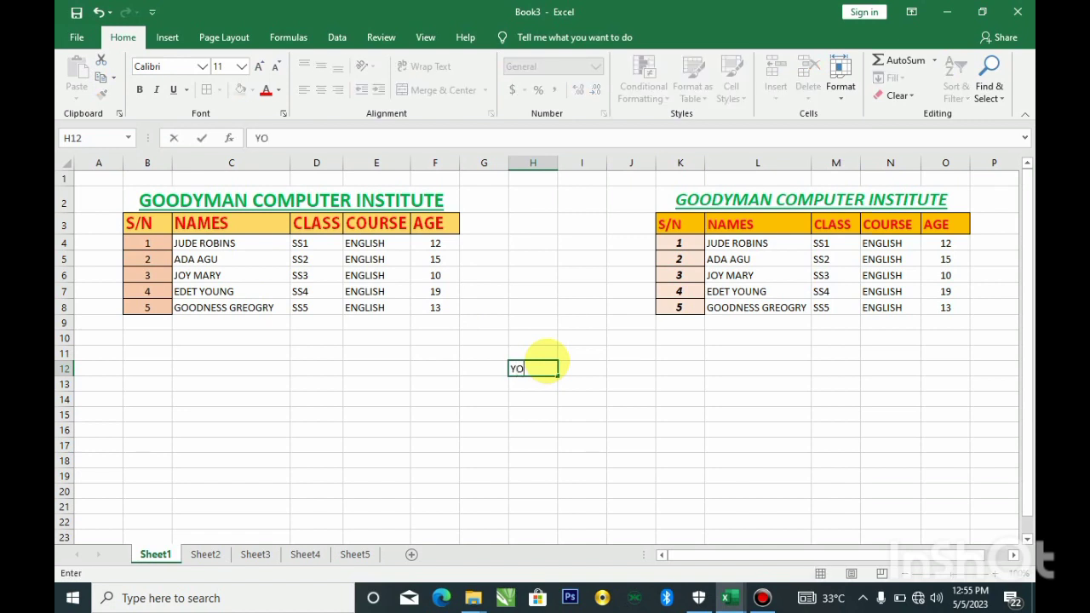
{"action": "type", "text": "URS"}
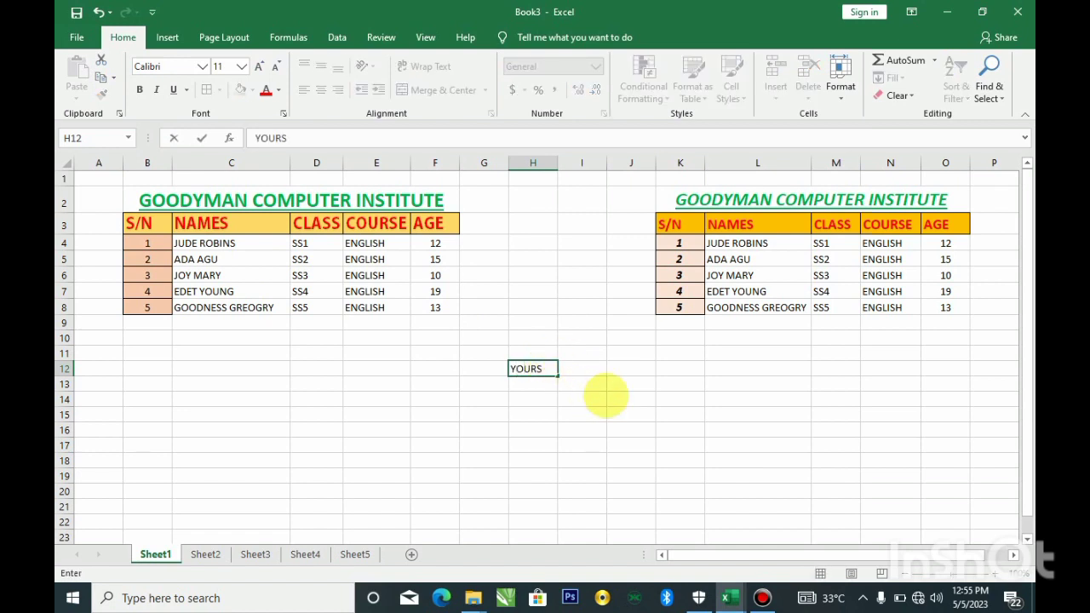
{"action": "left_click", "coordinate": [601, 397]}
- Fill the YOURS cell H12 with a light green theme color
{"action": "left_click", "coordinate": [526, 370]}
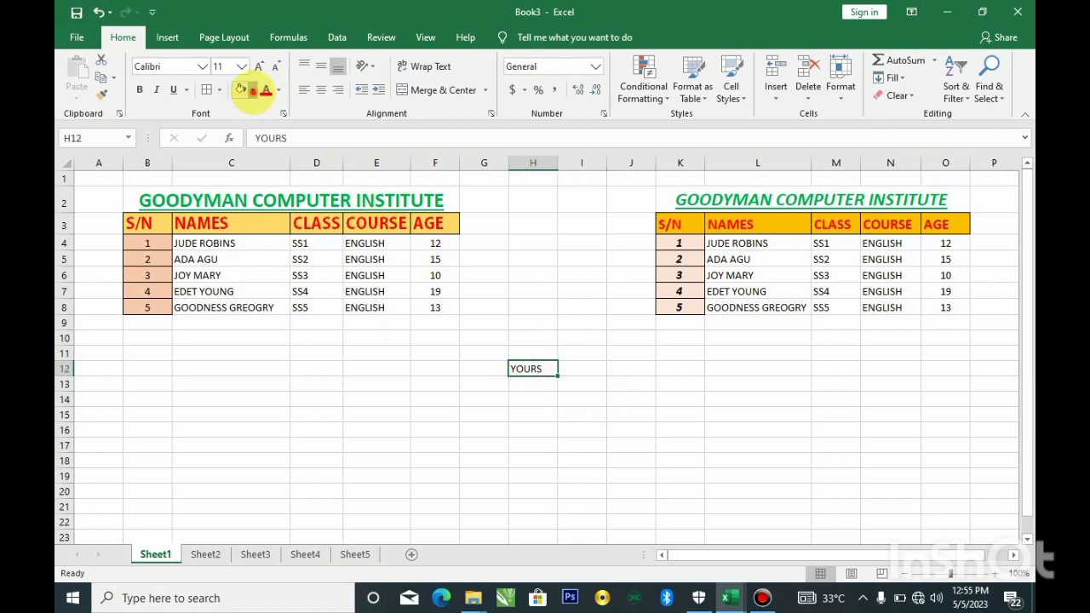
{"action": "left_click", "coordinate": [252, 90]}
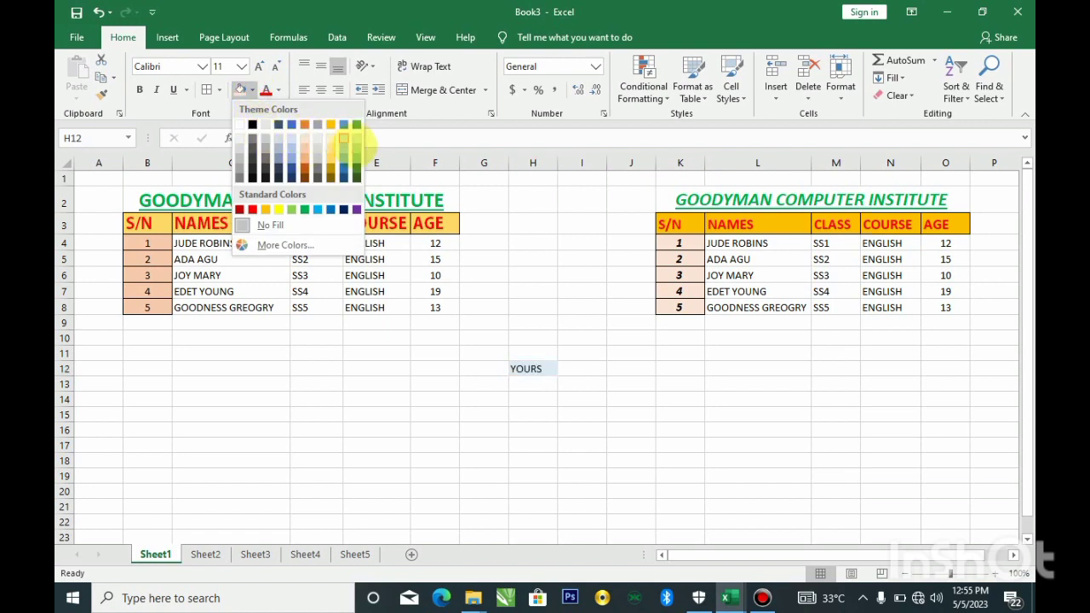
{"action": "left_click", "coordinate": [356, 148]}
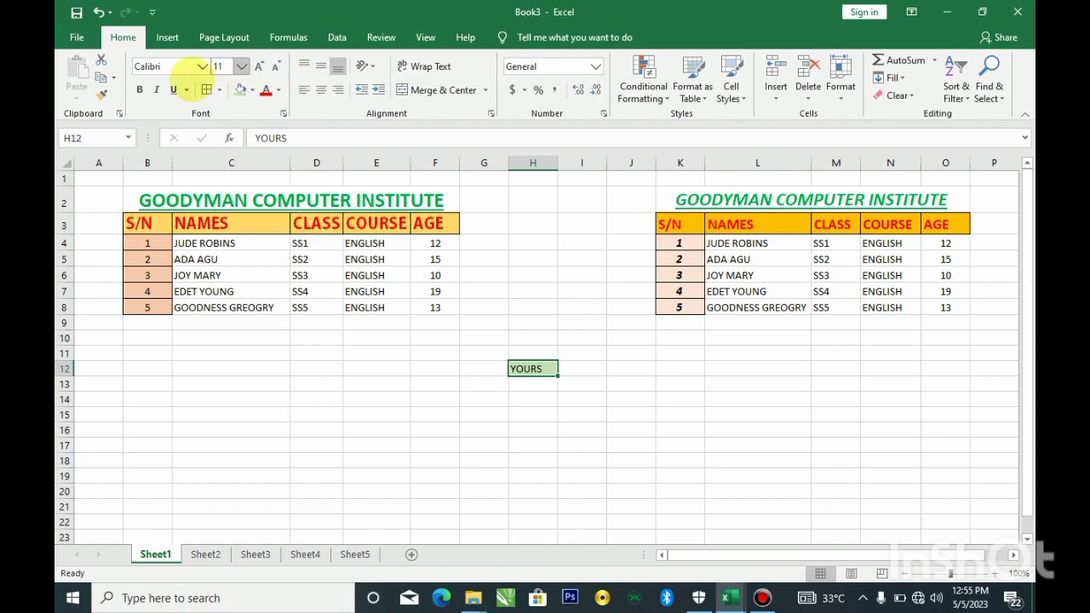
- Format the YOURS text in H12 as bold, size 14, with a dark blue theme font color
{"action": "left_click", "coordinate": [140, 90]}
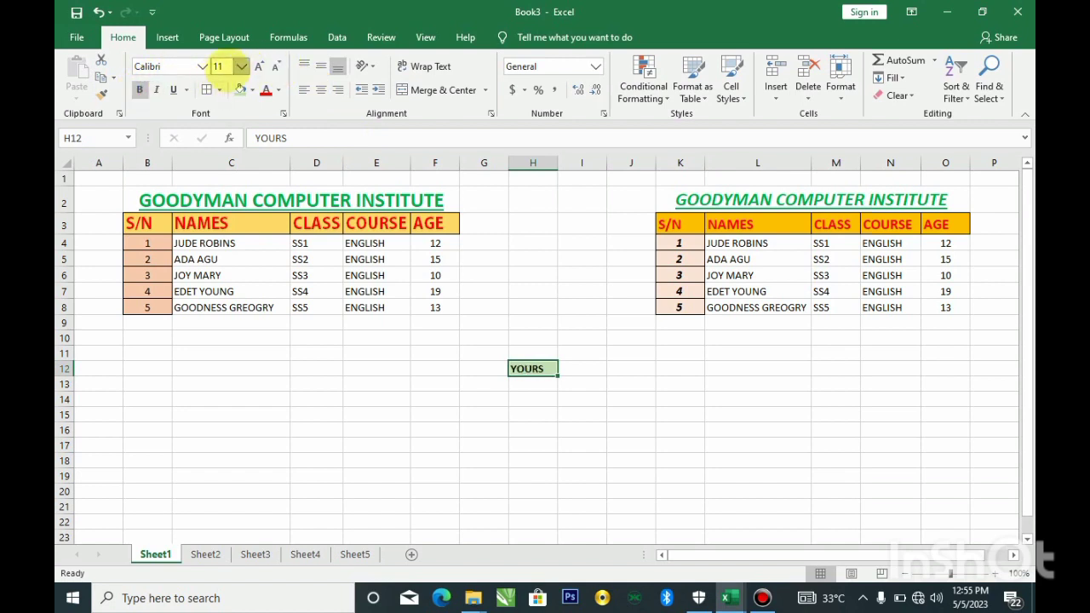
{"action": "left_click", "coordinate": [258, 66]}
{"action": "left_click", "coordinate": [259, 66]}
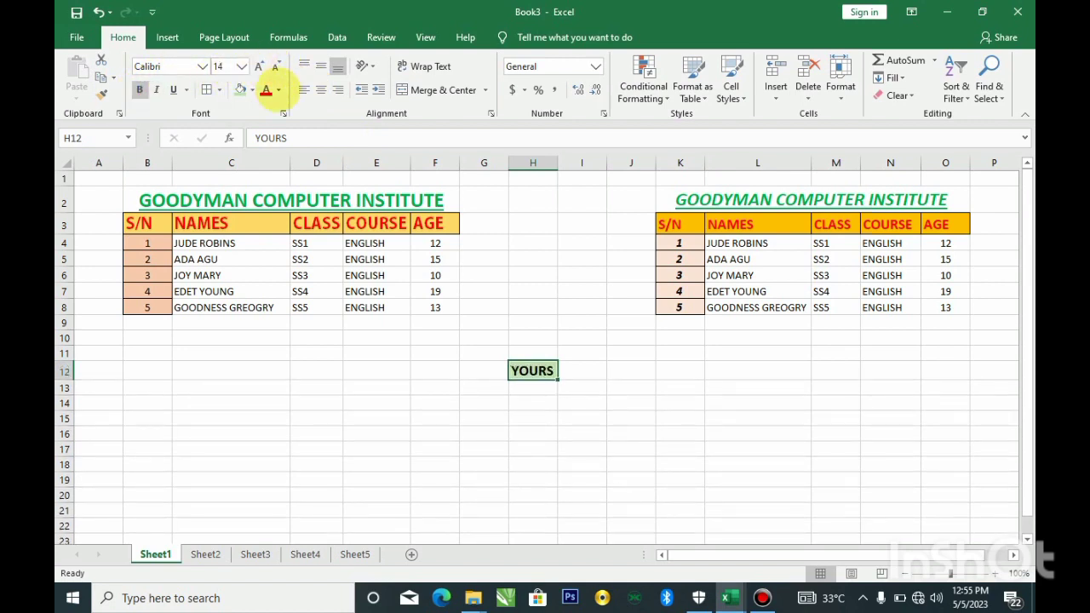
{"action": "left_click", "coordinate": [278, 90]}
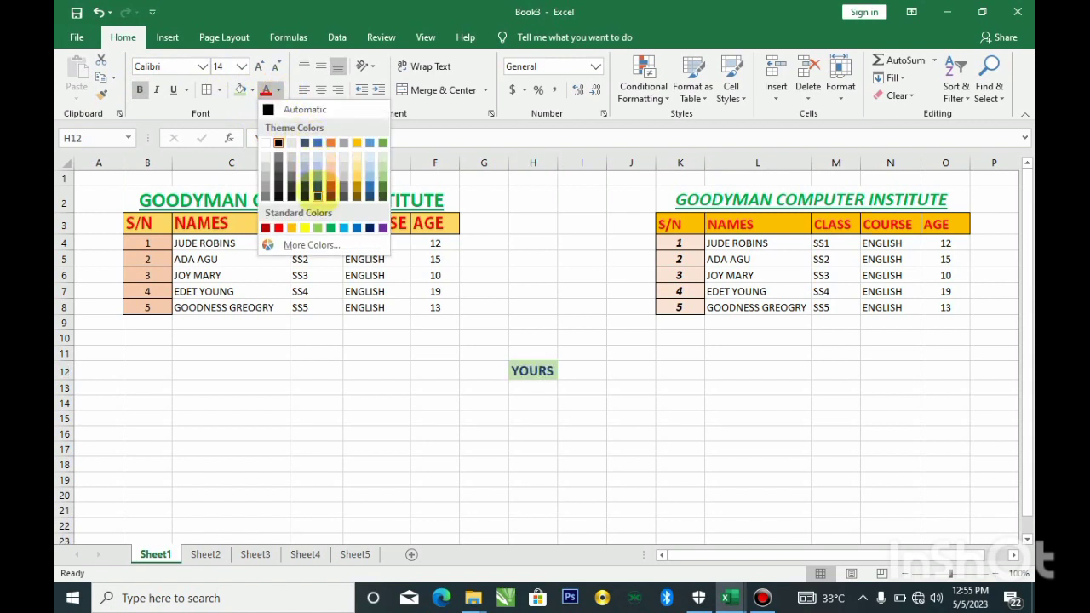
{"action": "left_click", "coordinate": [317, 186]}
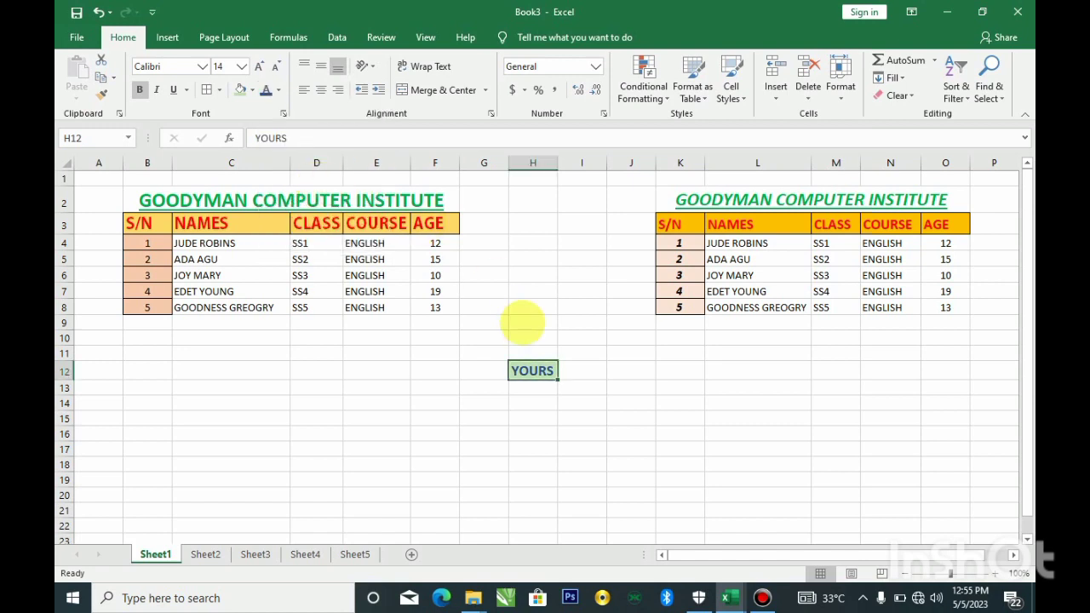
- Change the fill of the YOURS cell H12 to a light blue theme color
{"action": "left_click", "coordinate": [566, 403]}
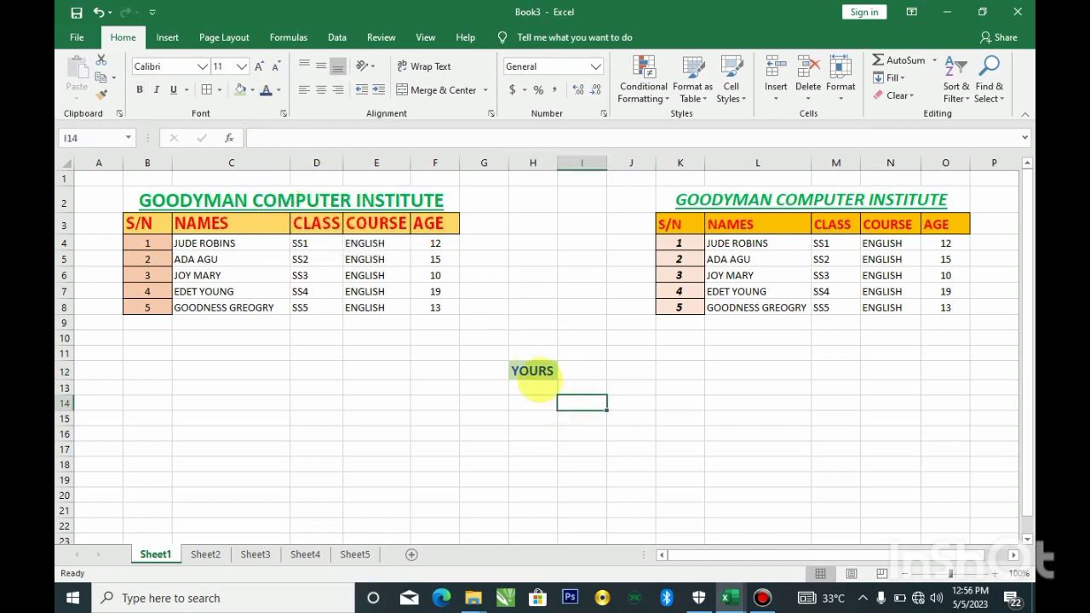
{"action": "left_click", "coordinate": [534, 370]}
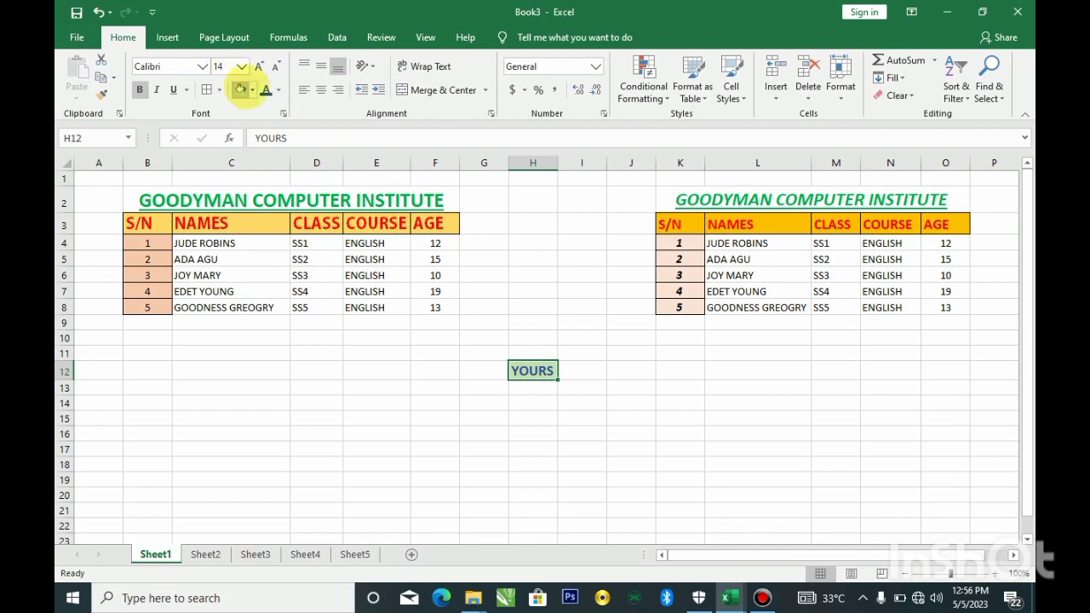
{"action": "left_click", "coordinate": [252, 90]}
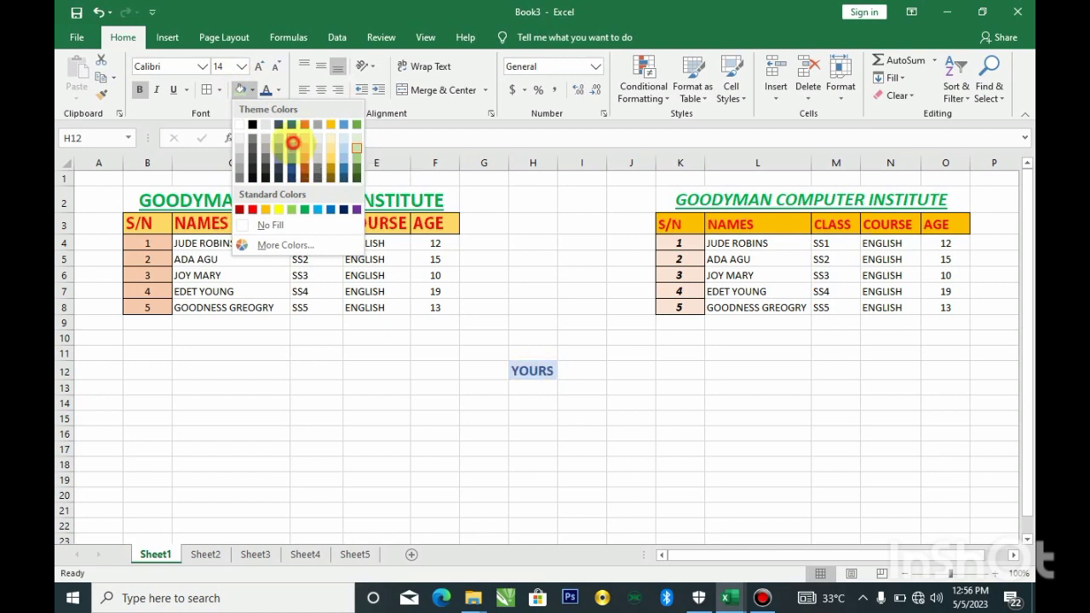
{"action": "left_click", "coordinate": [291, 139]}
{"action": "left_click", "coordinate": [493, 395]}
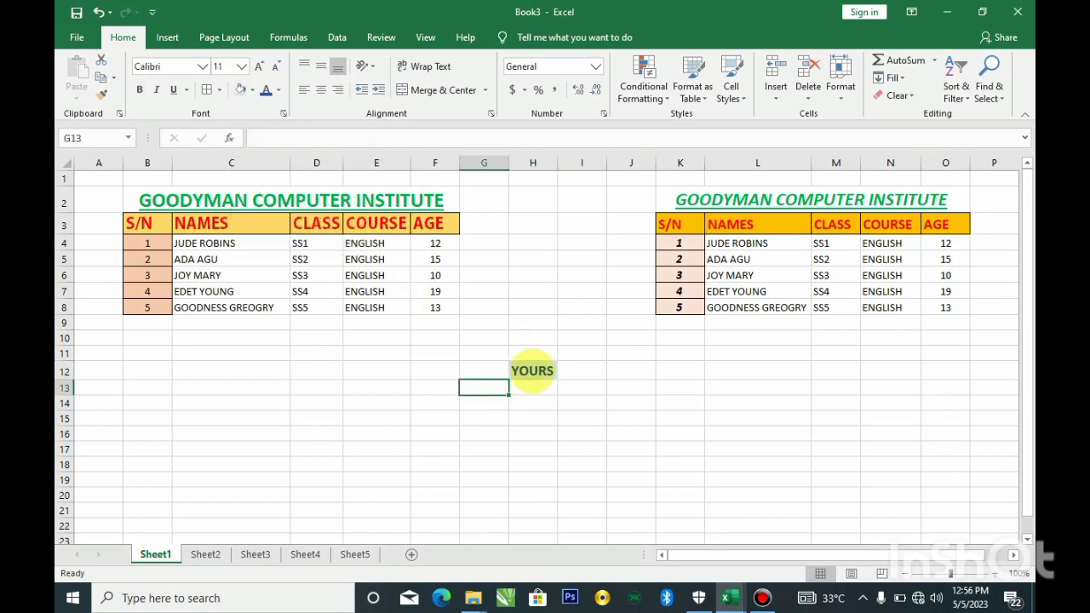
- Copy the formatting of cell H12 onto the CLASS entries in M4:M8 with Format Painter
{"action": "left_click", "coordinate": [531, 375]}
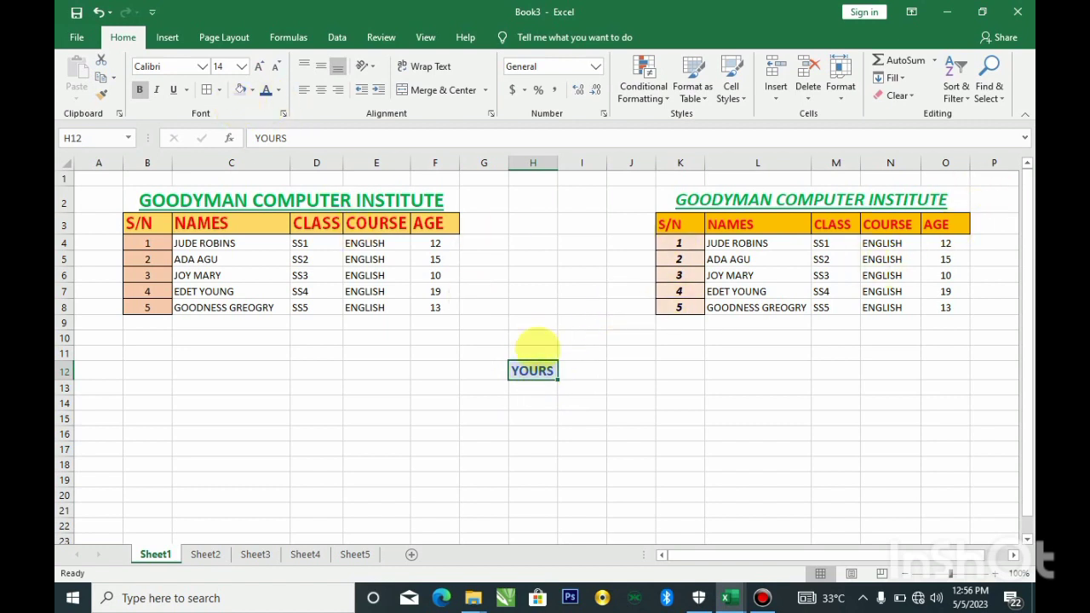
{"action": "left_click", "coordinate": [581, 416]}
{"action": "left_click", "coordinate": [532, 370]}
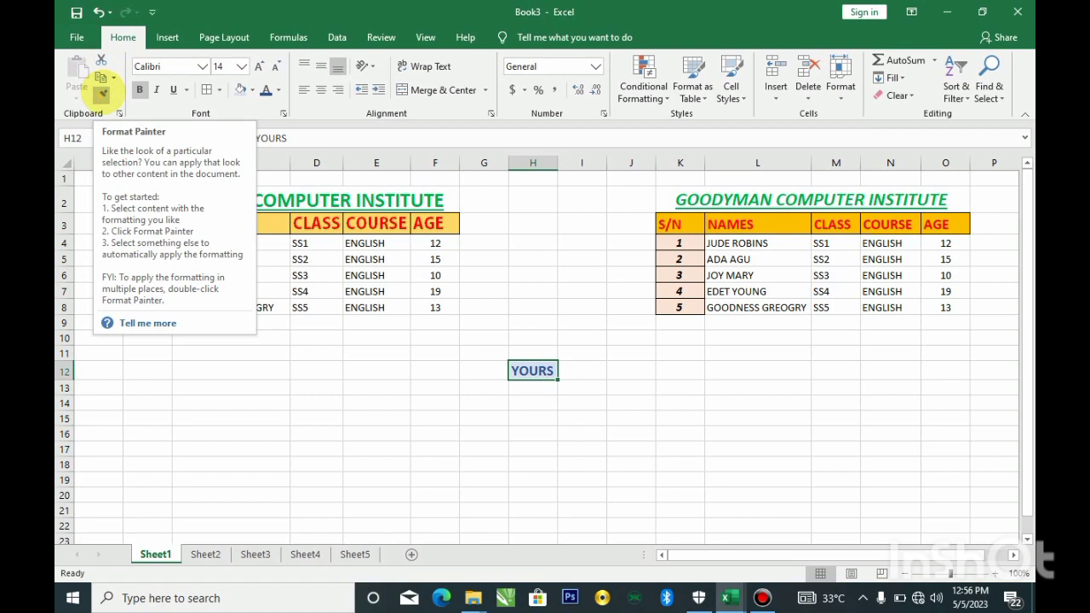
{"action": "left_click", "coordinate": [102, 89]}
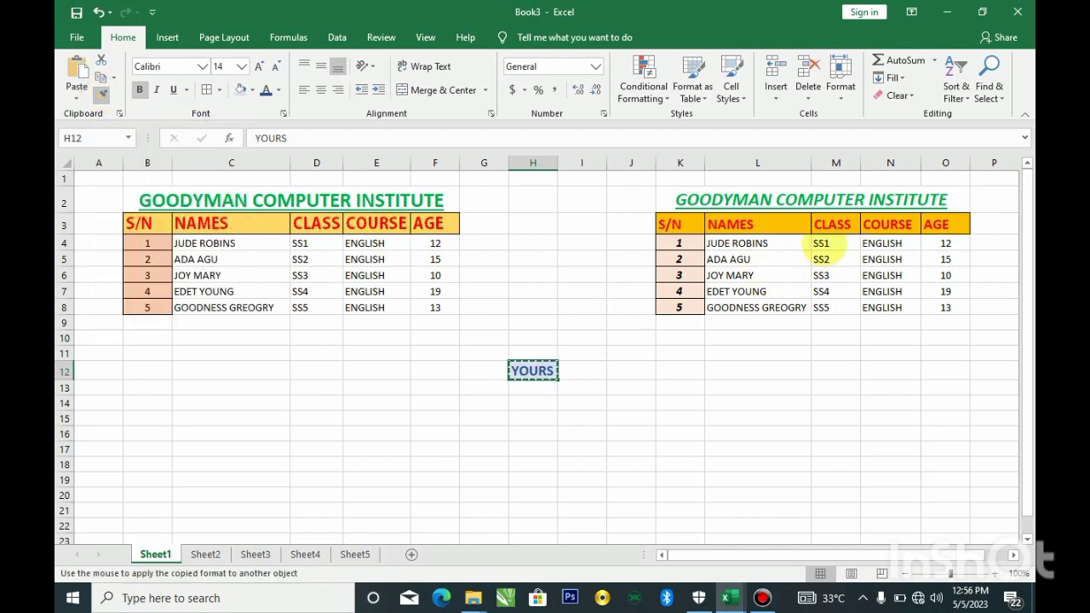
{"action": "left_click_drag", "start_coordinate": [823, 245], "coordinate": [824, 315]}
{"action": "left_click", "coordinate": [824, 366]}
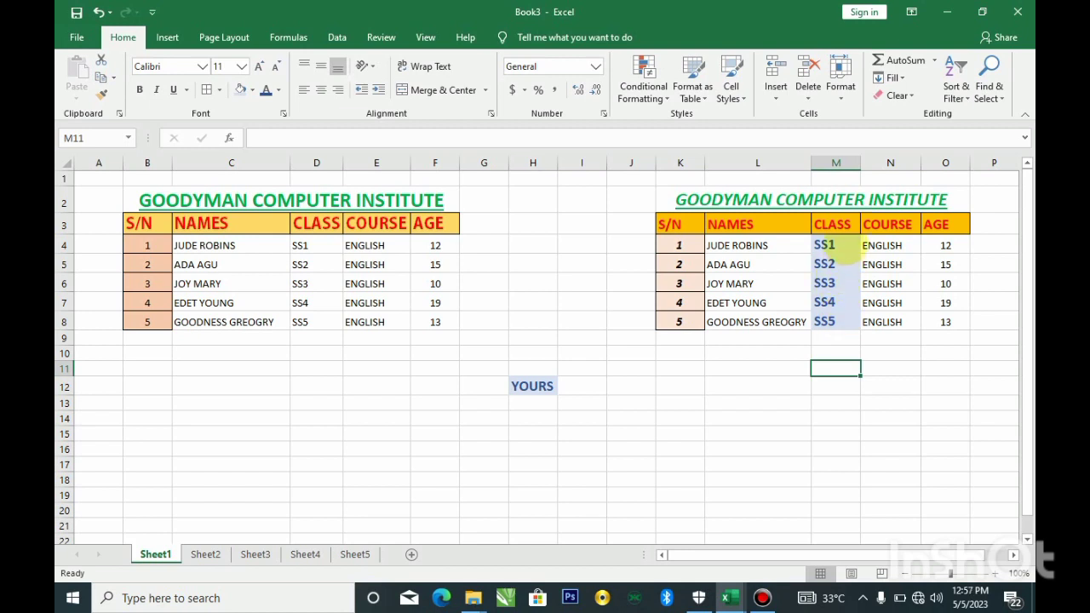
- Select the CLASS entries SS1 to SS5 in M4:M8
{"action": "left_click_drag", "start_coordinate": [838, 246], "coordinate": [847, 300]}
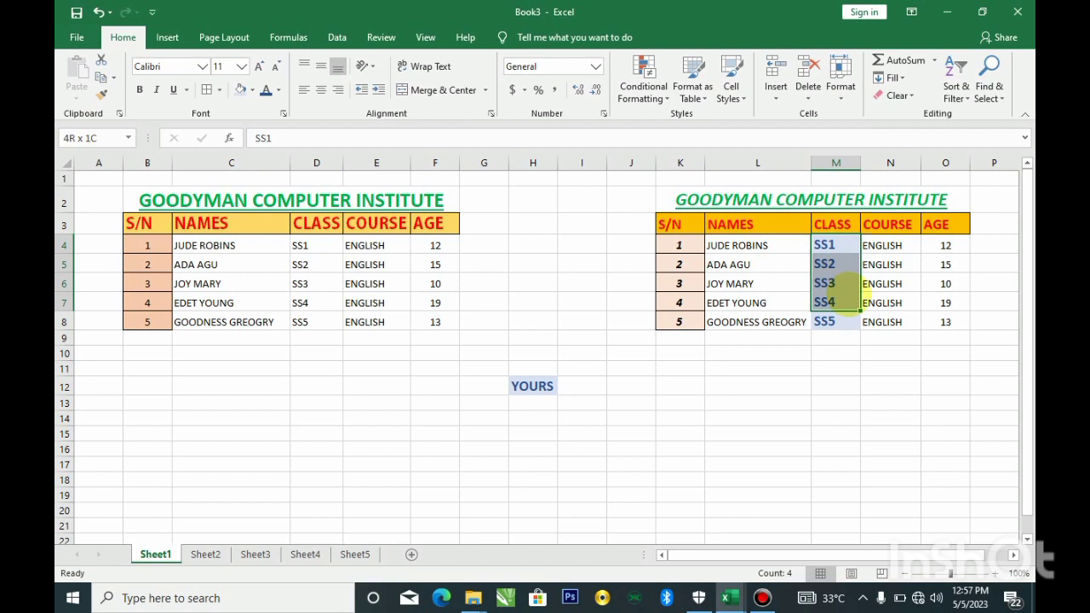
{"action": "left_click_drag", "start_coordinate": [847, 301], "coordinate": [849, 327]}
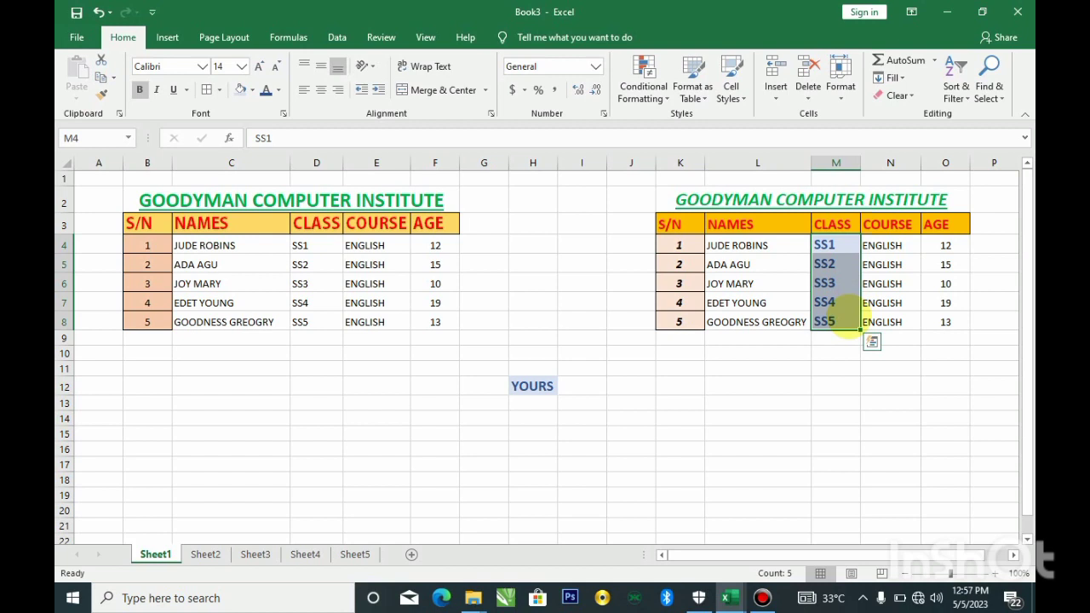